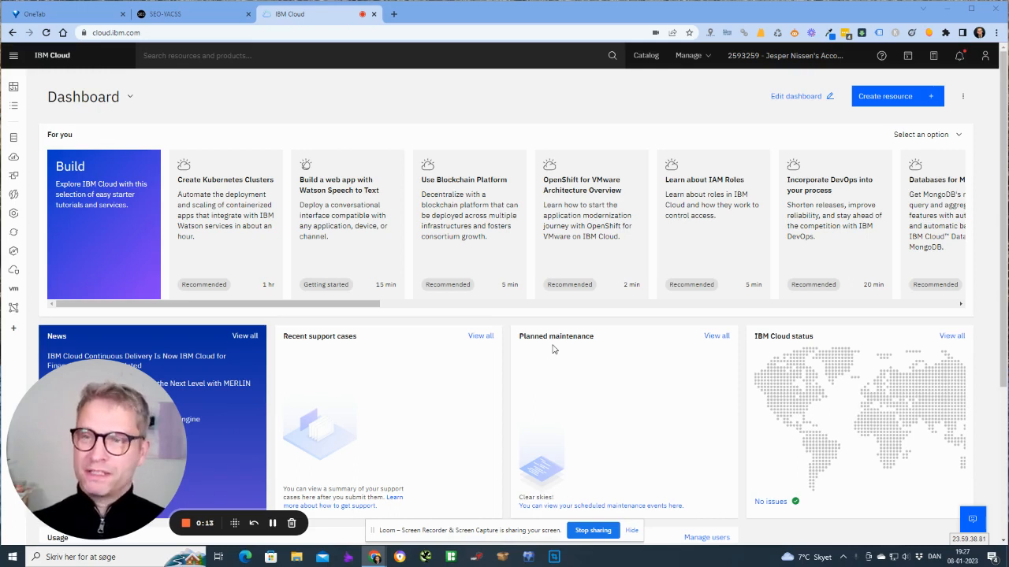
left_click(148, 34)
left_click_drag(118, 33, 69, 39)
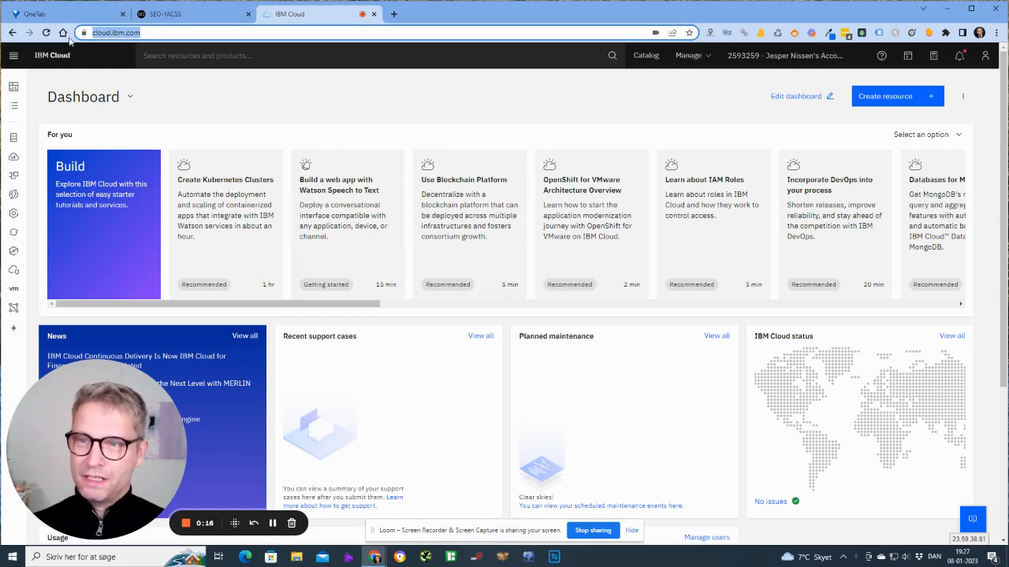
left_click(153, 34)
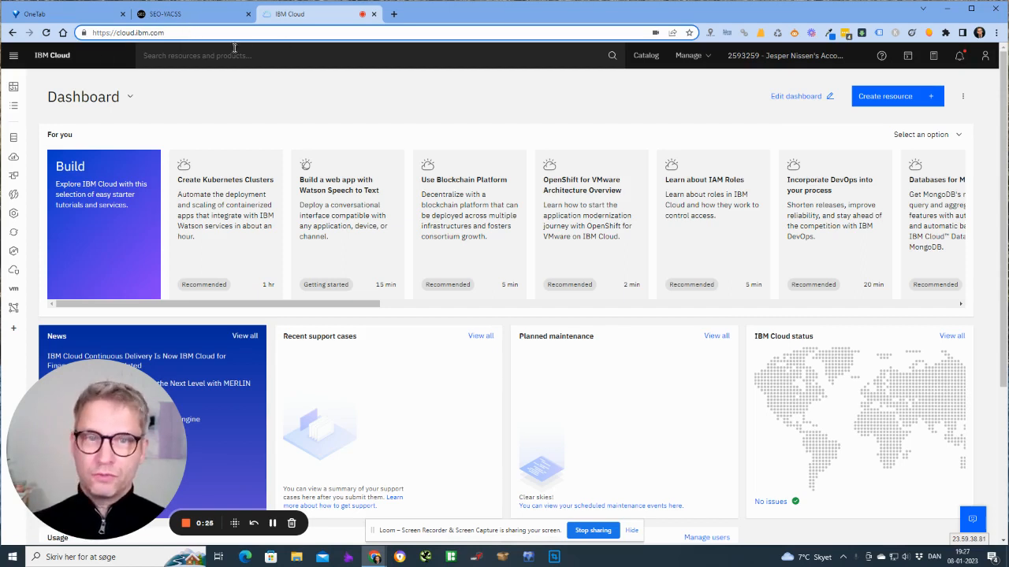
Open the service credentials of the Cloud Object Storage-6z instance from the resource list.
left_click(14, 56)
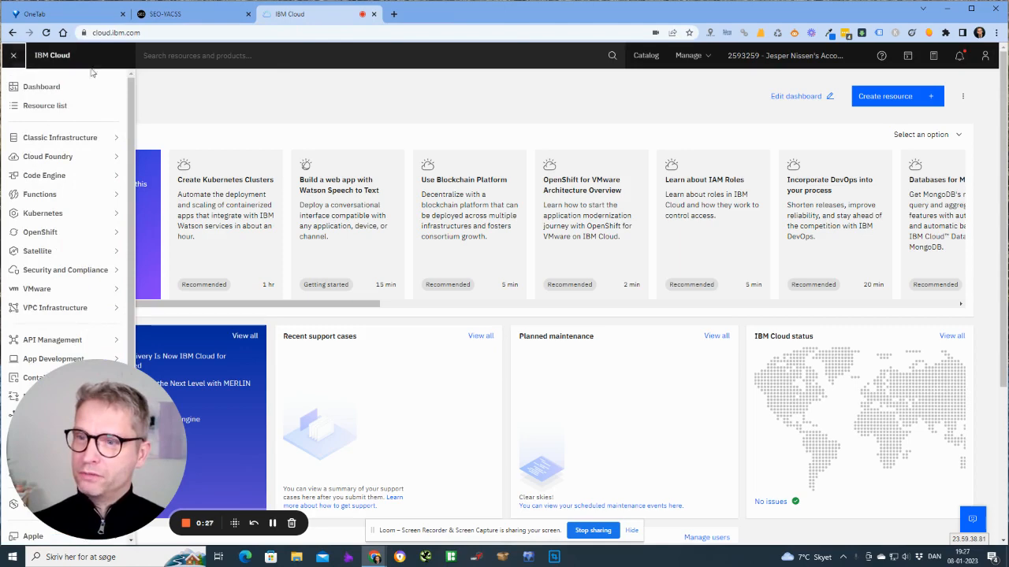
left_click(45, 109)
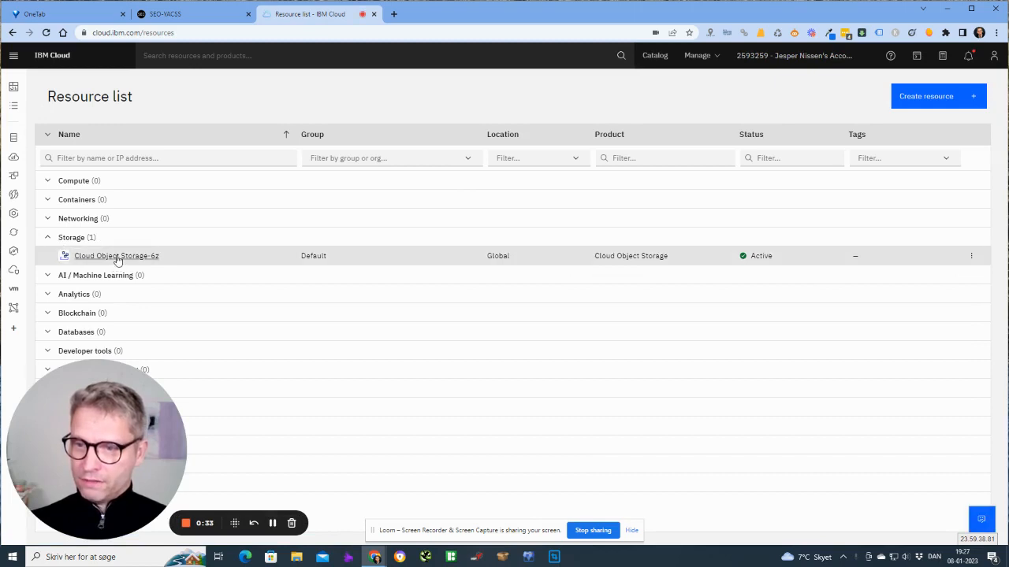
left_click_drag(105, 461, 920, 461)
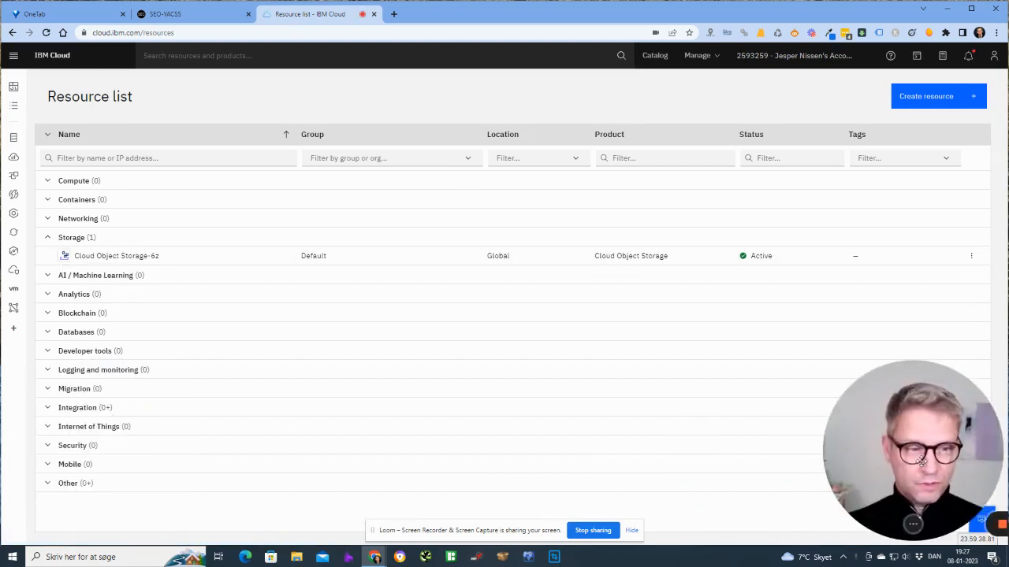
left_click(107, 257)
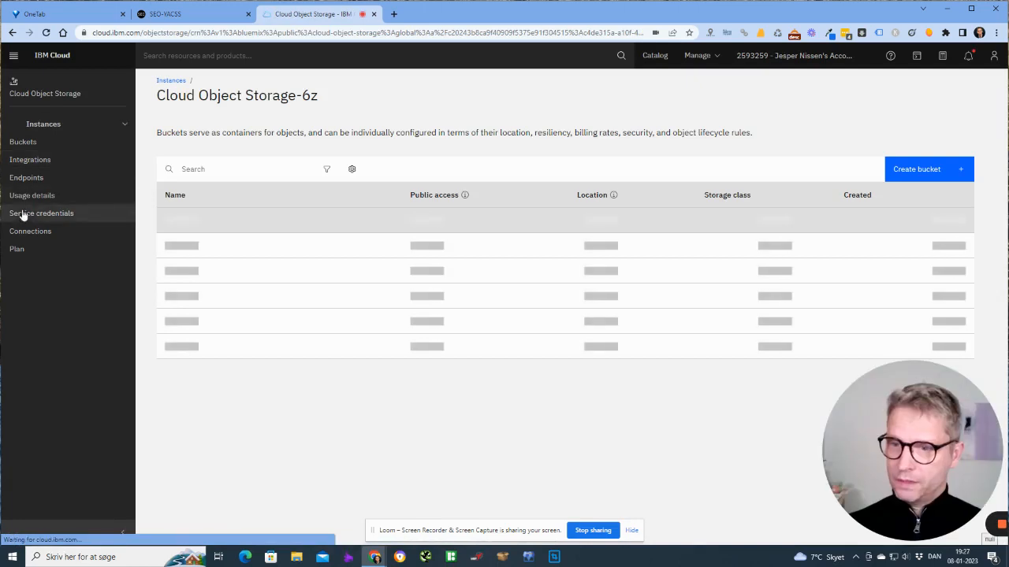
left_click(25, 215)
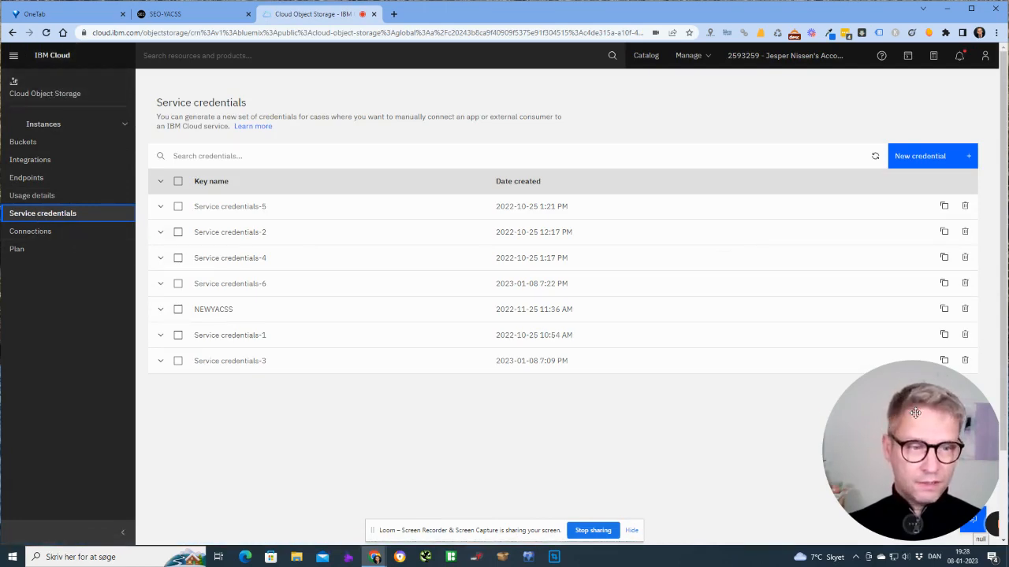
left_click_drag(915, 413, 68, 416)
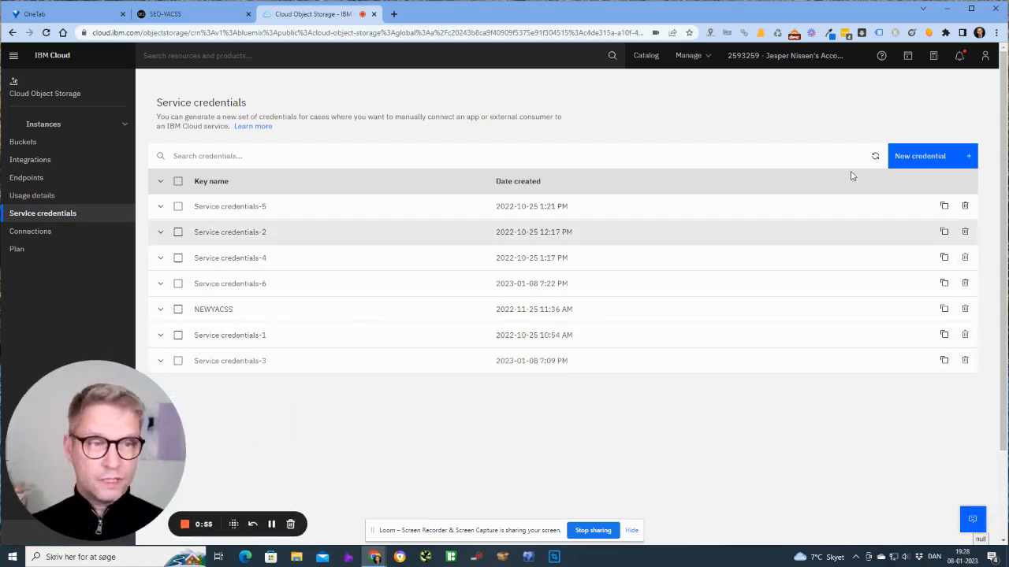
Start a new service credential and name it UScredential.
left_click(924, 156)
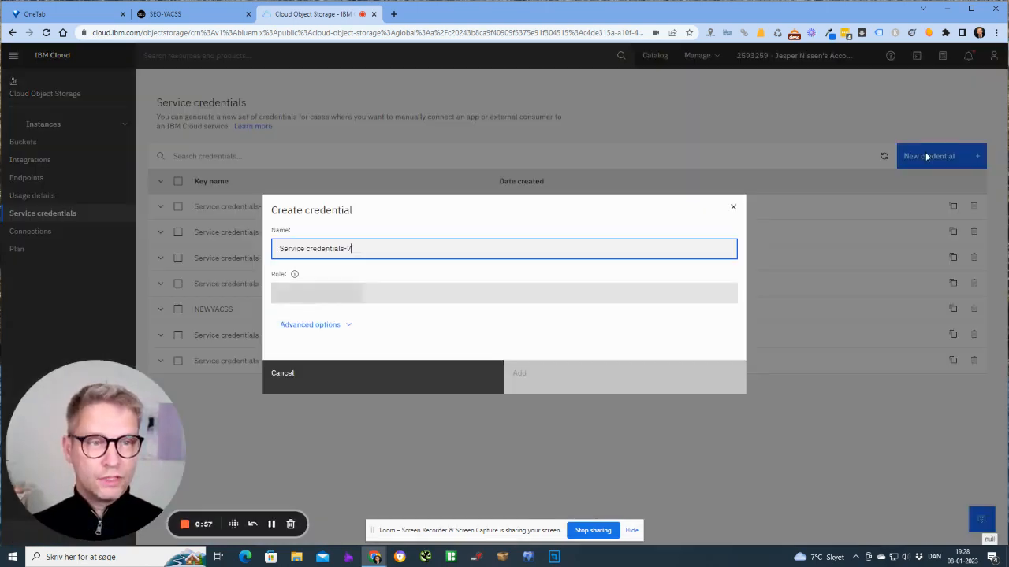
left_click_drag(383, 247, 89, 231)
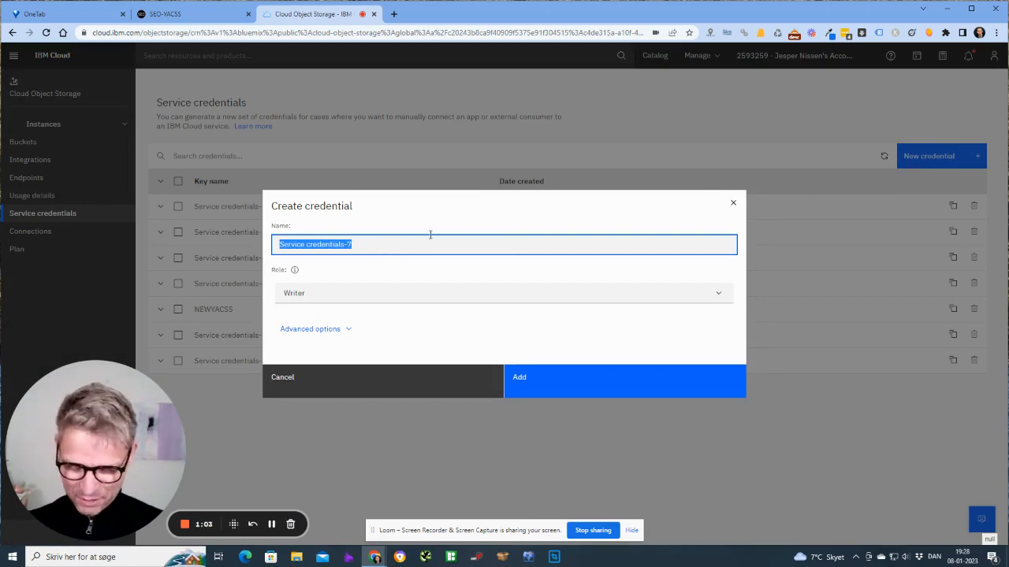
type("US")
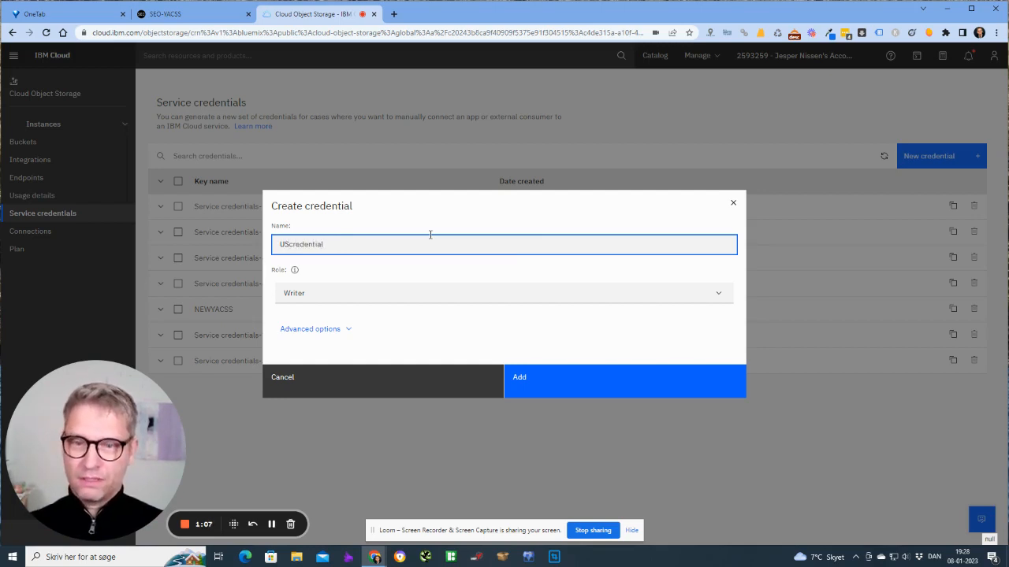
Set the new credential's role to Manager.
left_click(632, 290)
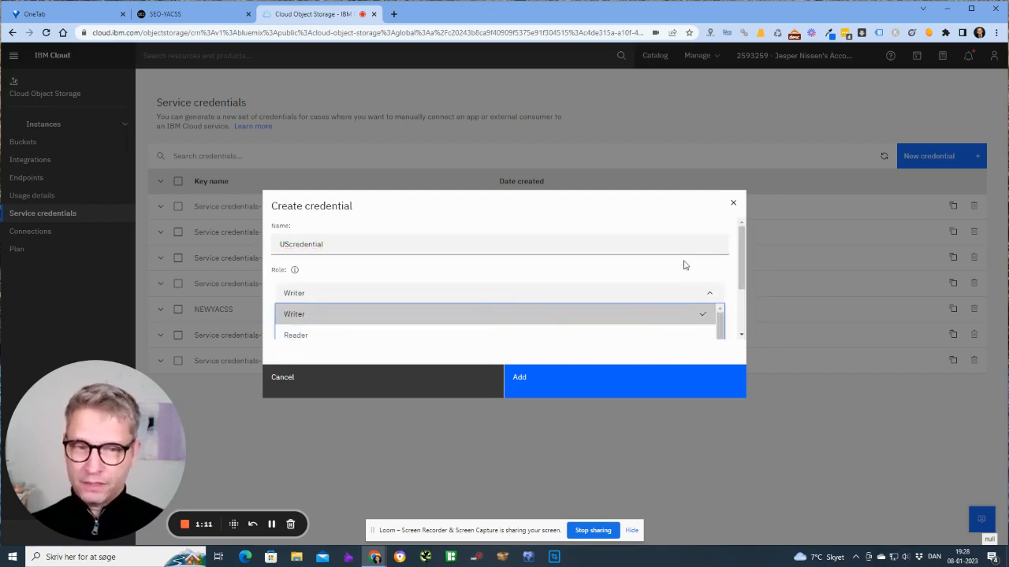
left_click_drag(741, 274, 746, 317)
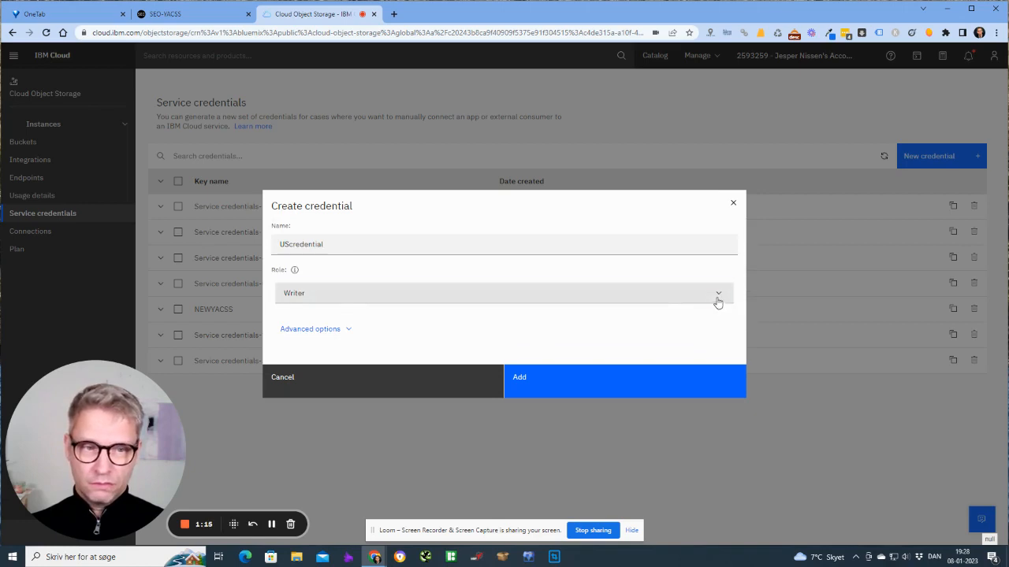
left_click(716, 298)
scroll(664, 313, "down", 1)
scroll(623, 326, "up", 1)
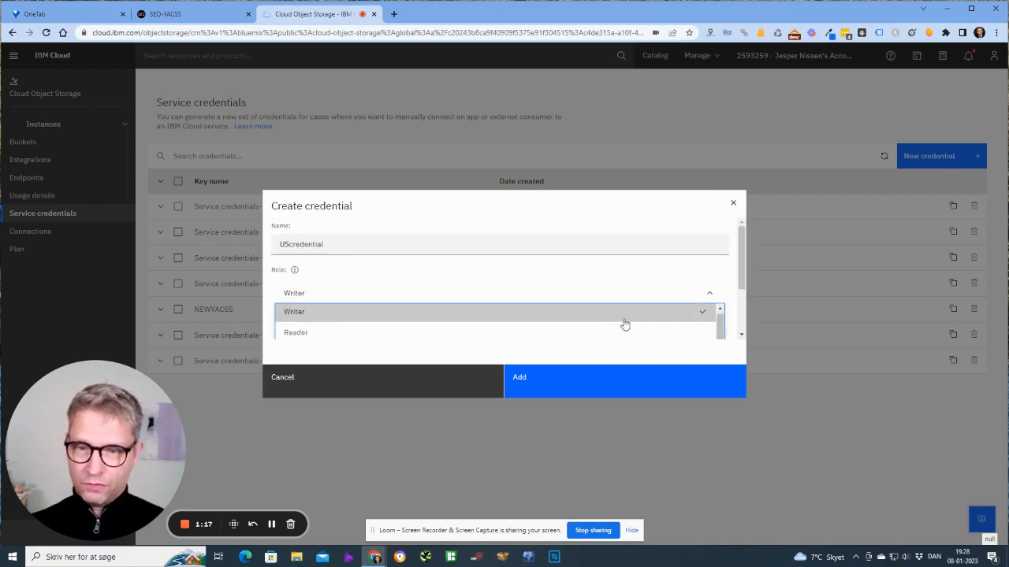
scroll(286, 331, "down", 1)
scroll(310, 321, "up", 1)
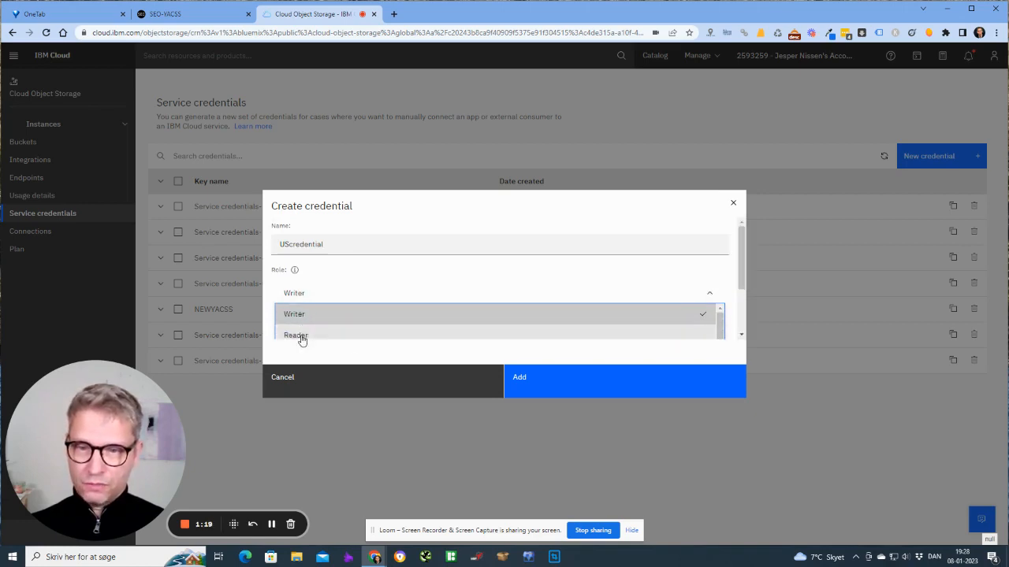
scroll(307, 331, "down", 1)
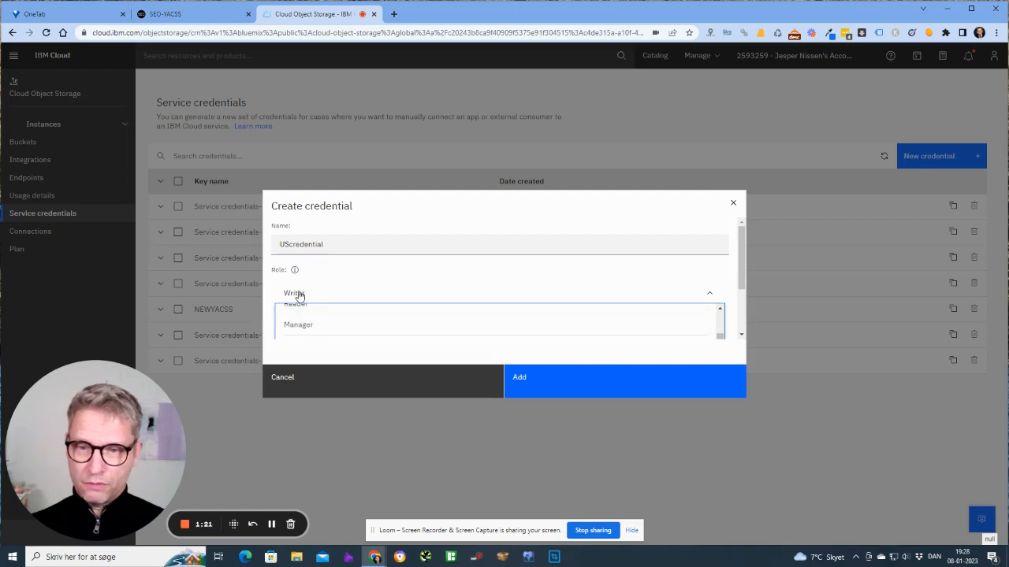
scroll(313, 320, "up", 1)
scroll(314, 320, "down", 1)
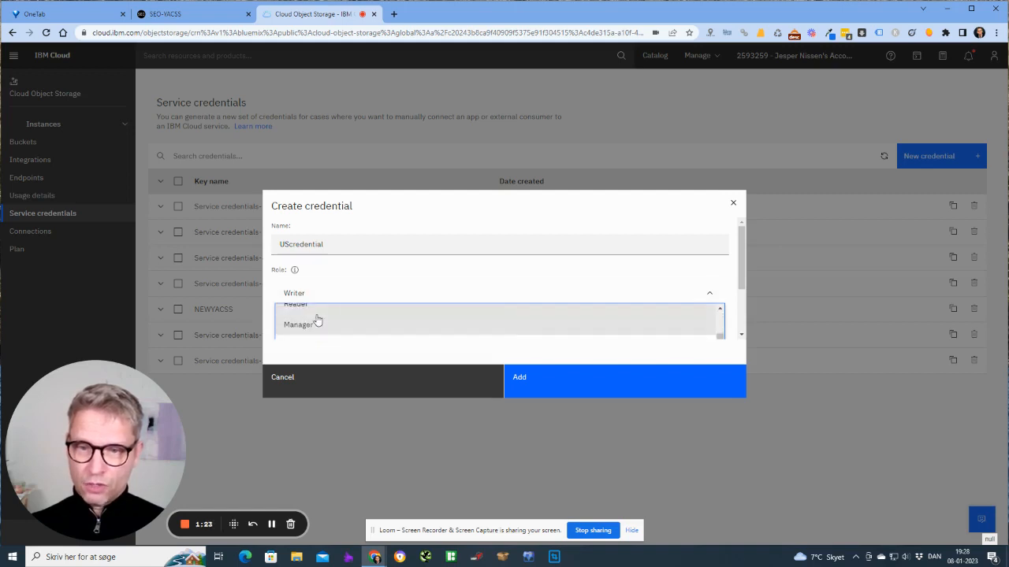
left_click(313, 323)
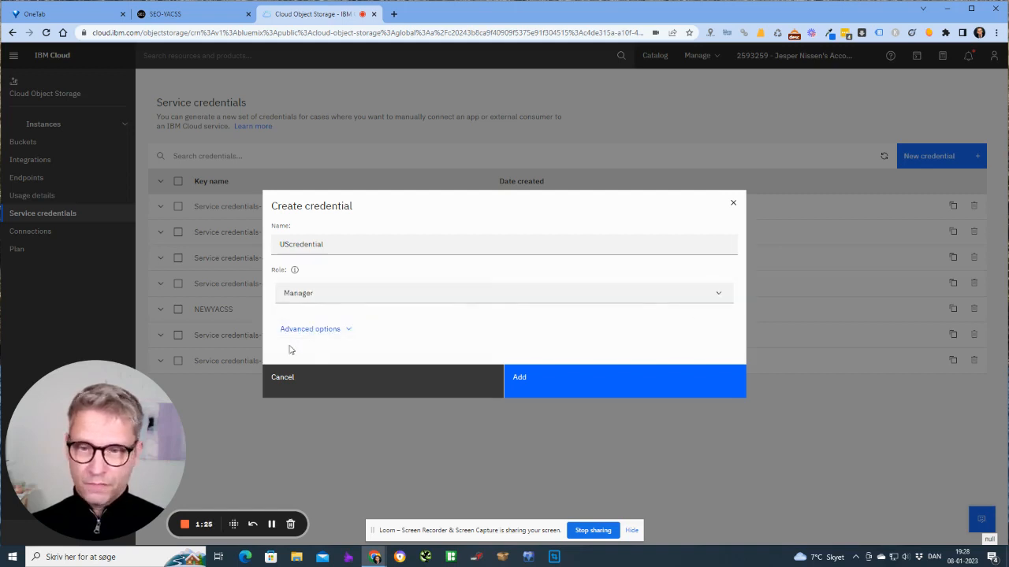
Include an HMAC credential through the advanced options and add the new service credential.
left_click(350, 331)
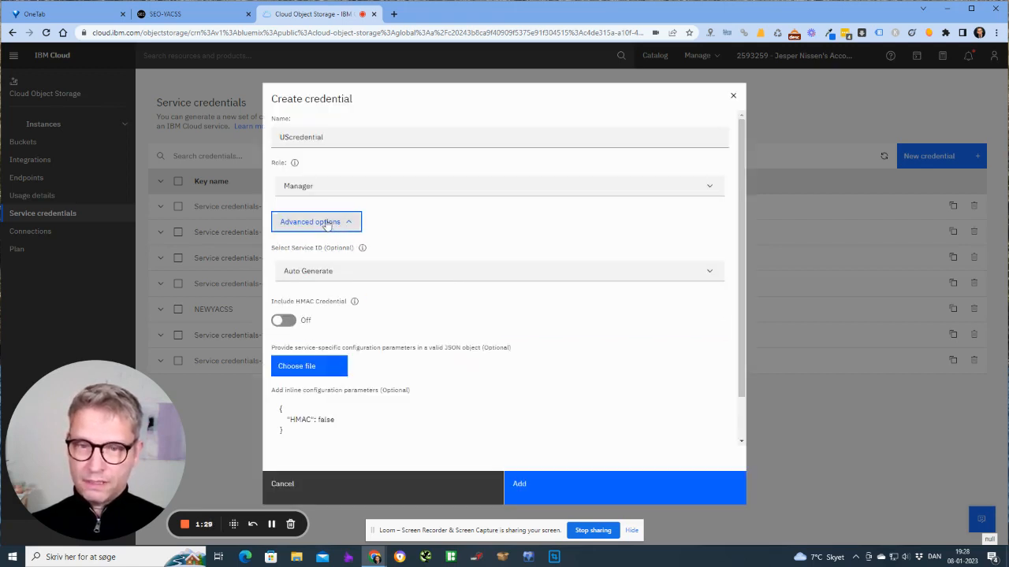
left_click(283, 321)
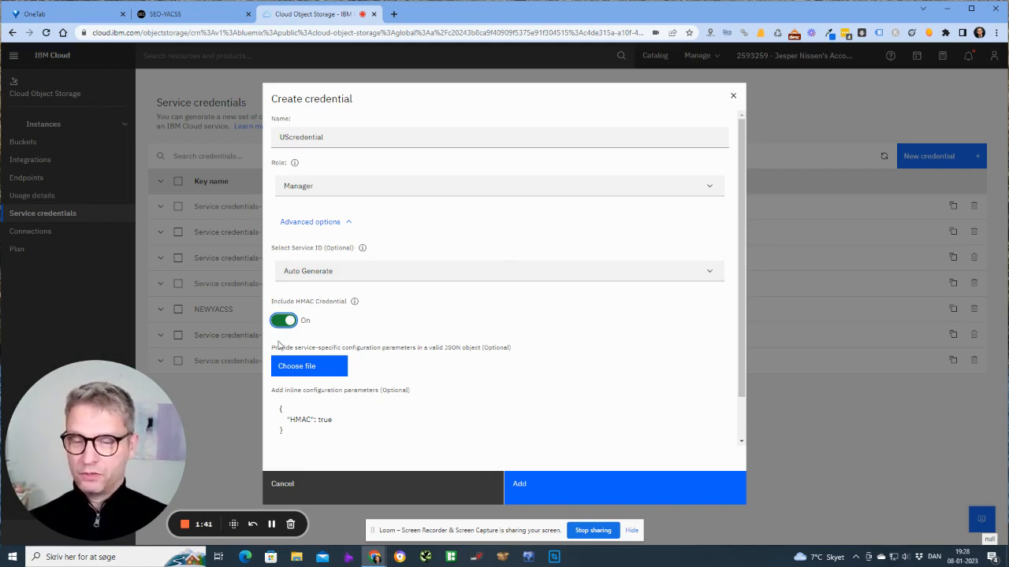
left_click(561, 491)
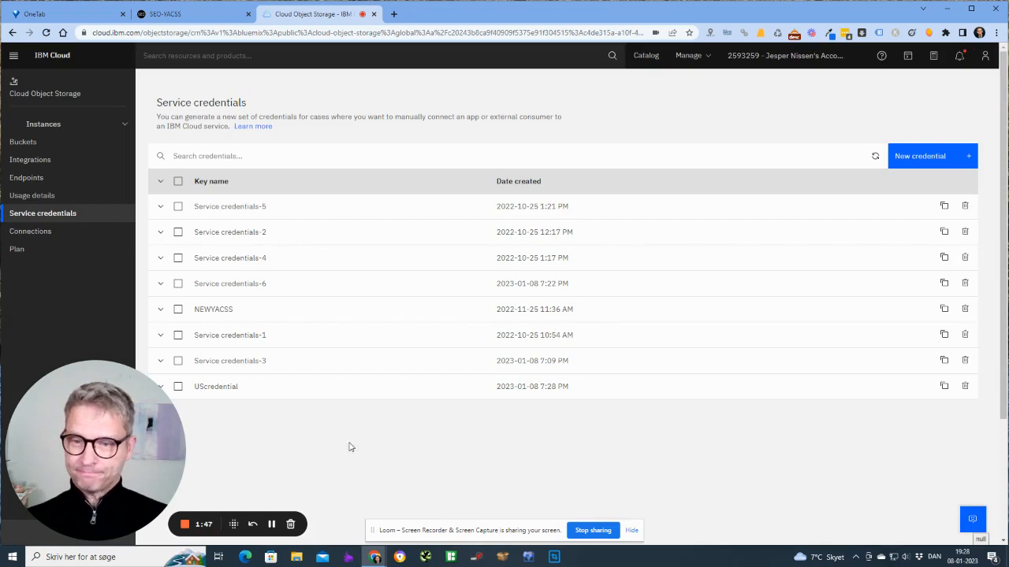
Expand the UScredential entry to show its full JSON details.
left_click_drag(145, 388, 878, 412)
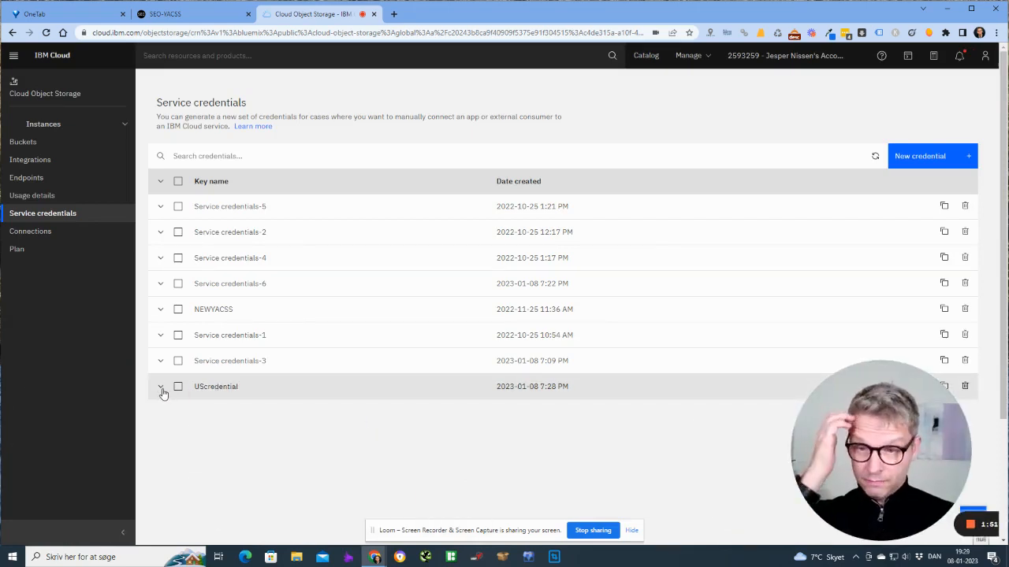
left_click(160, 389)
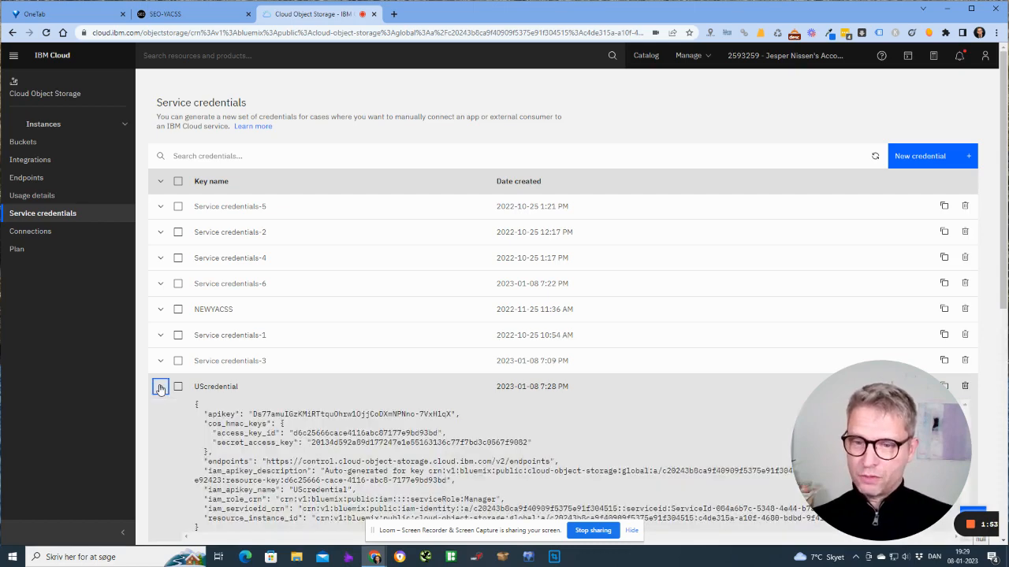
scroll(159, 388, "down", 2)
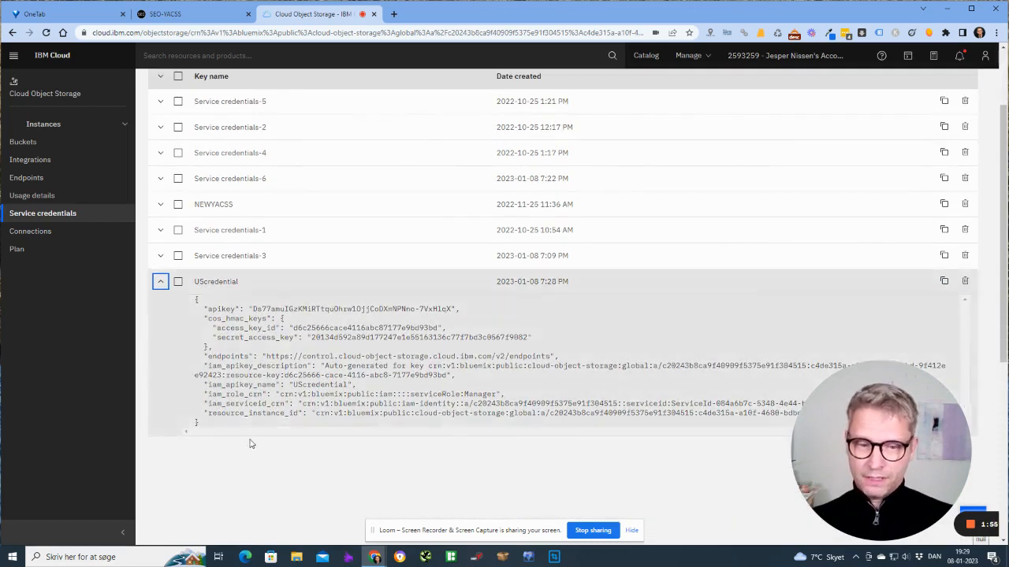
Copy the complete JSON text of the UScredential entry.
left_click_drag(202, 433, 197, 299)
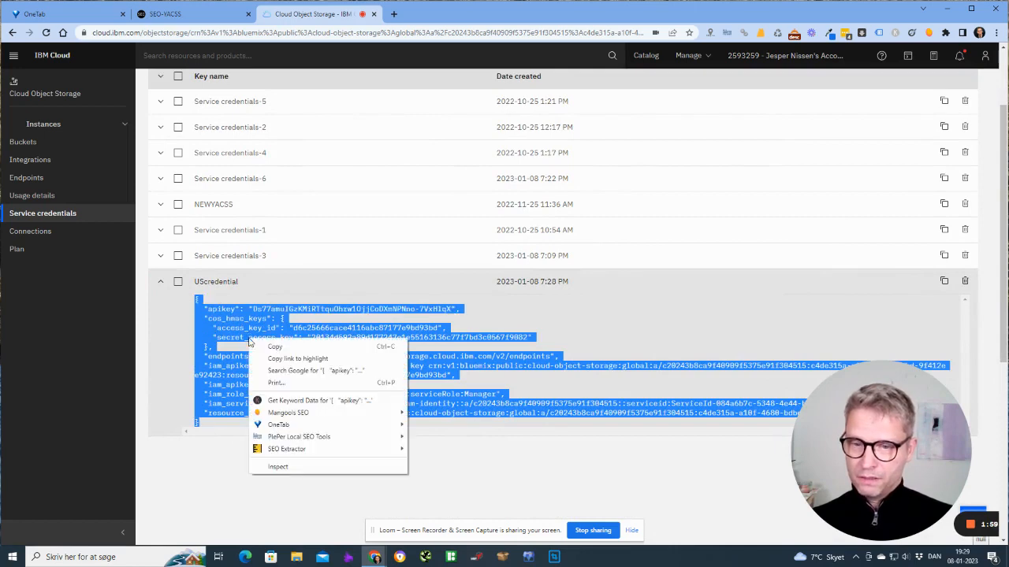
right_click(250, 341)
left_click(297, 348)
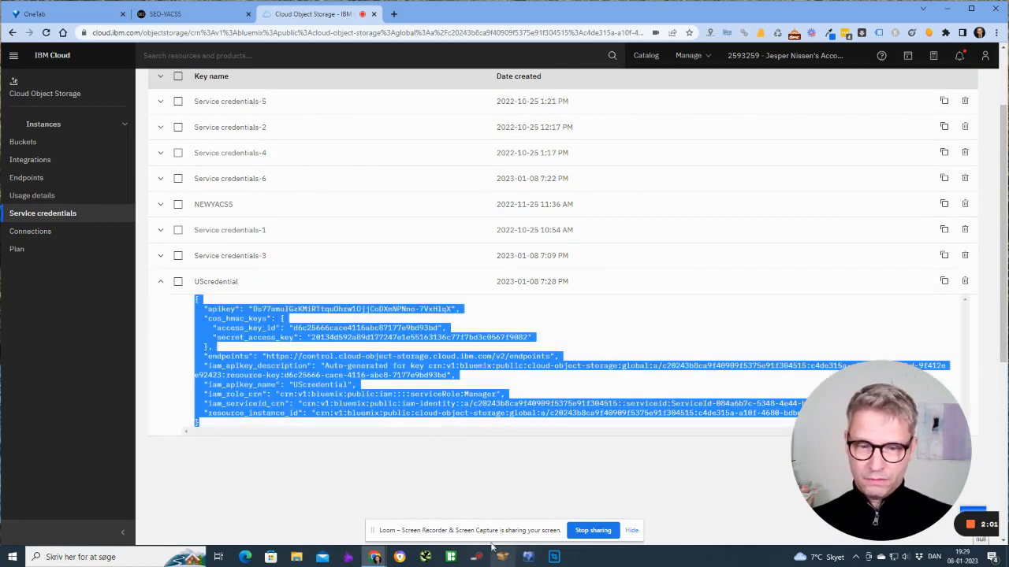
left_click(979, 518)
left_click_drag(886, 490, 101, 491)
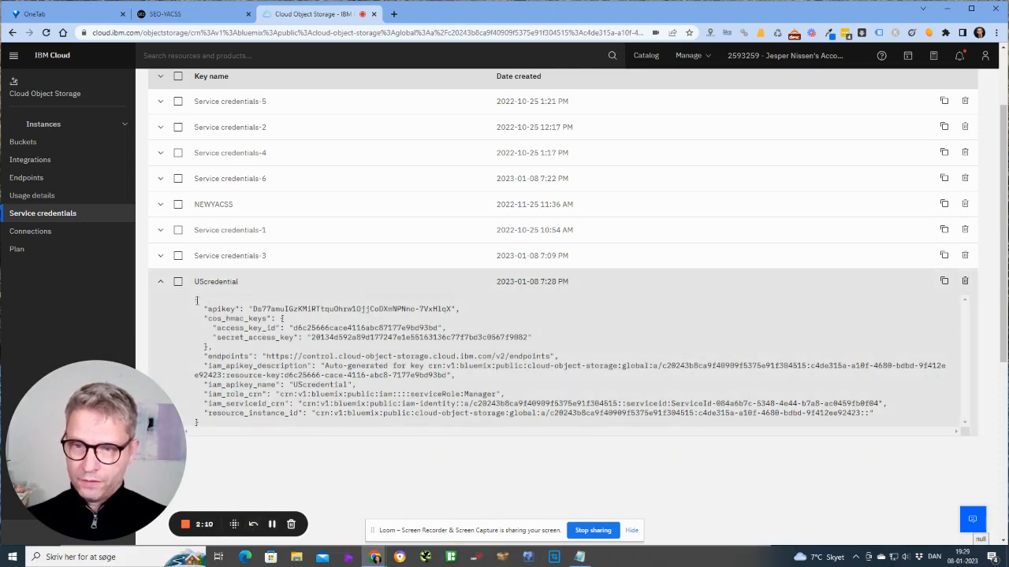
Copy the full UScredential JSON, including the API key and secret access key, and paste it into the blank Notepad document.
left_click_drag(196, 300, 222, 426)
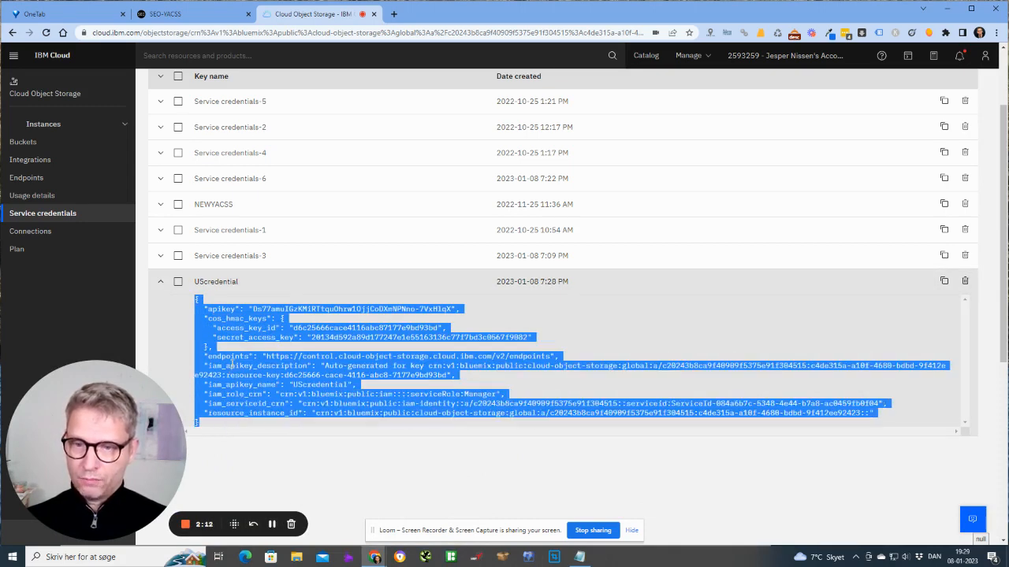
right_click(231, 366)
left_click(282, 370)
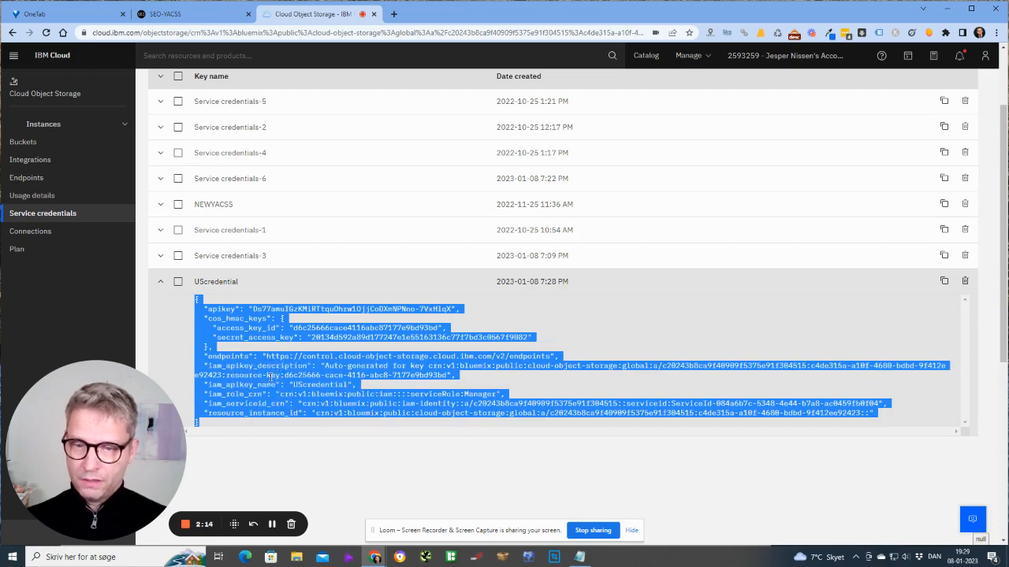
key("alt+Tab")
key("alt+Tab")
key("alt+Tab")
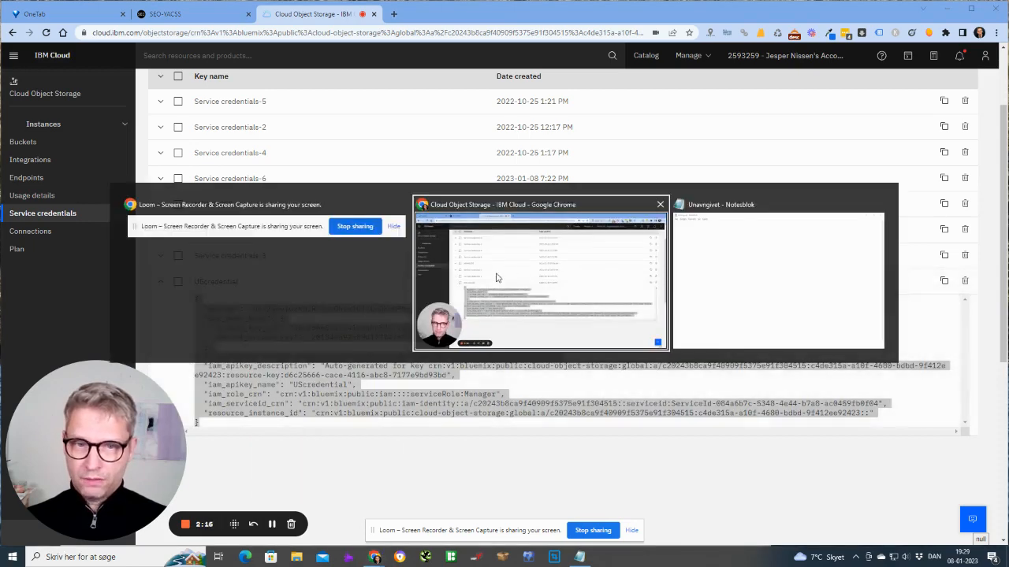
key("alt+Tab")
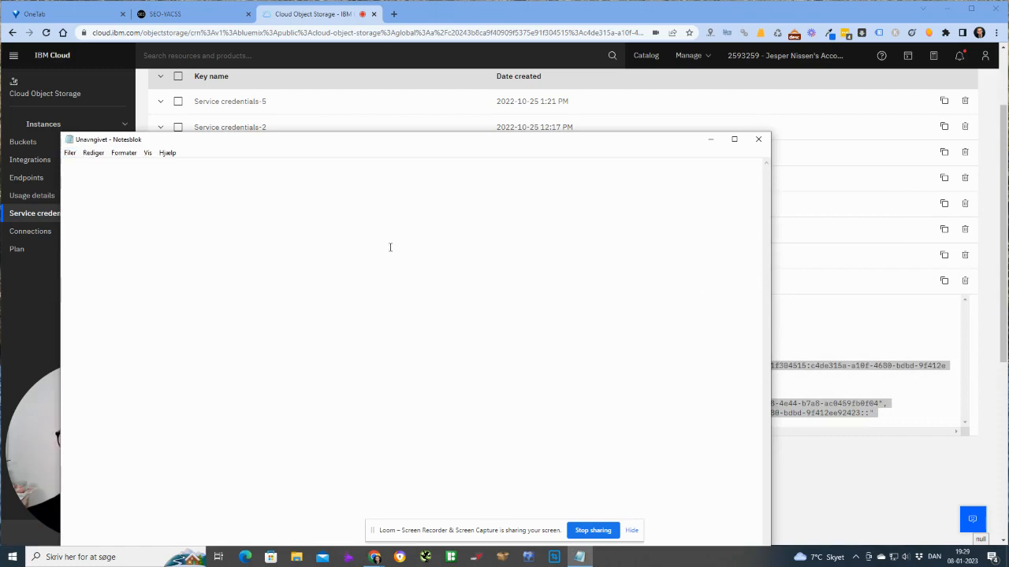
key("ctrl+v")
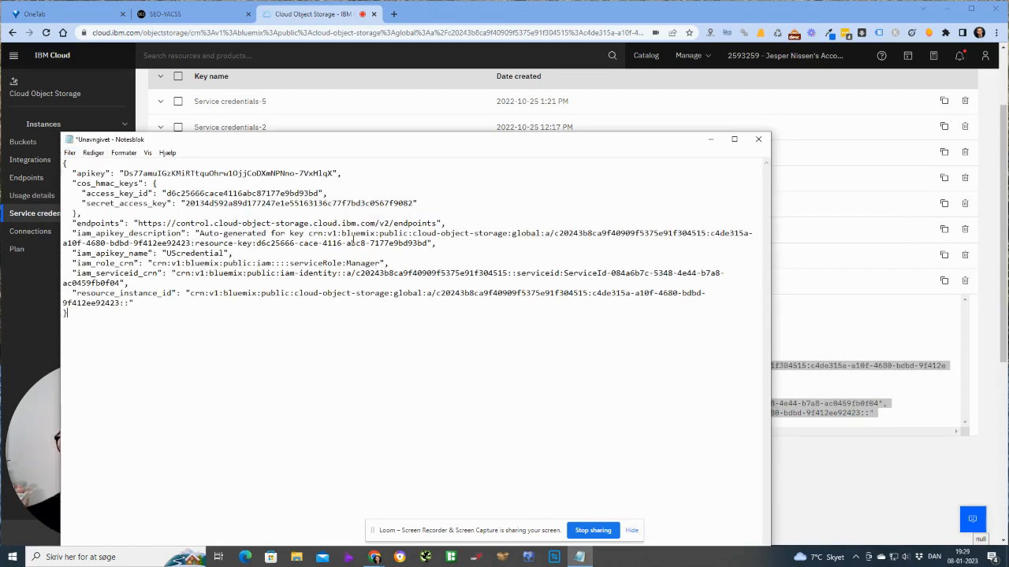
left_click_drag(370, 146, 613, 128)
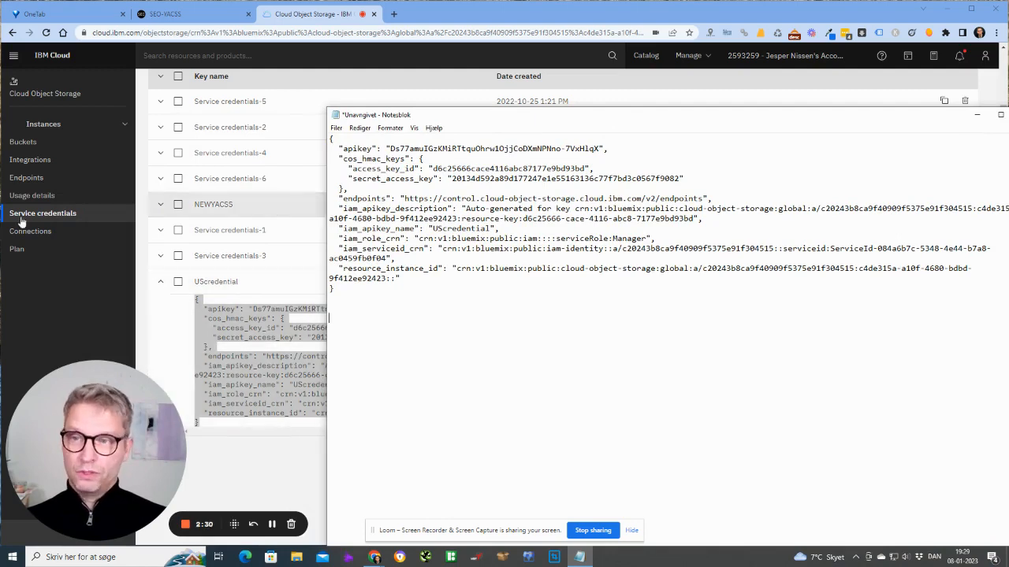
Open the instance's Endpoints page and set the location to us-geo, keeping Cross Region resiliency.
left_click(36, 180)
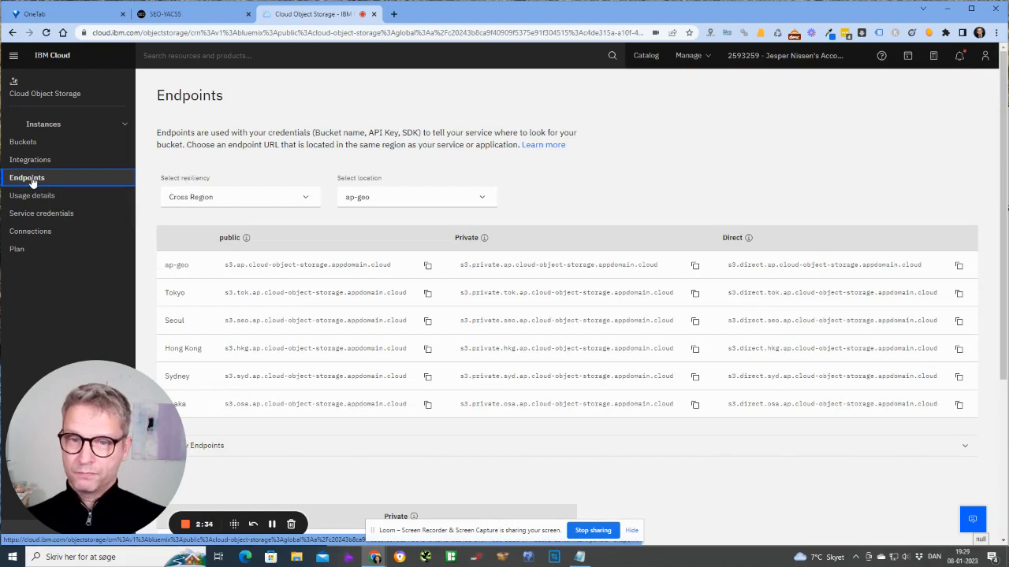
left_click(434, 194)
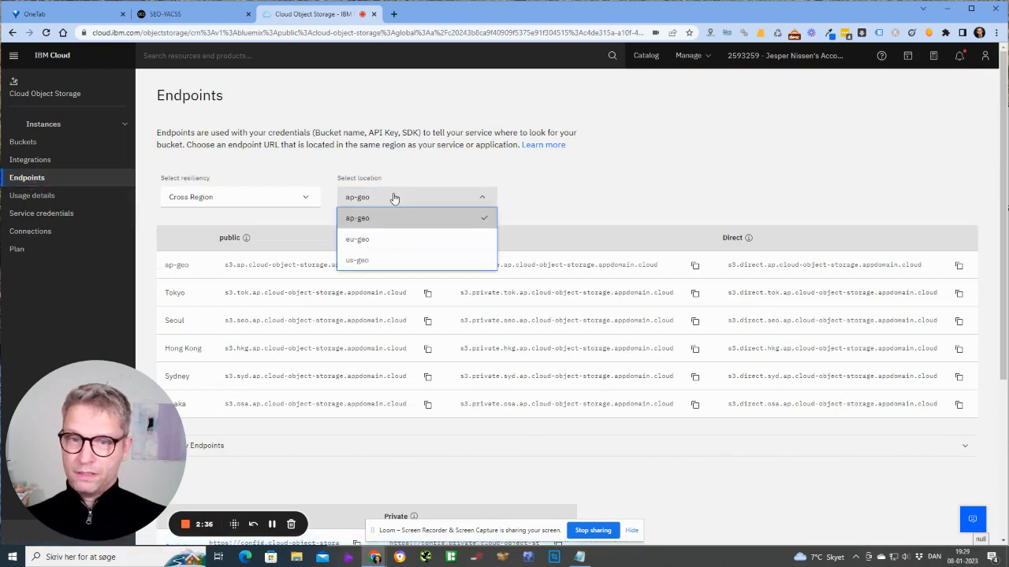
left_click(353, 262)
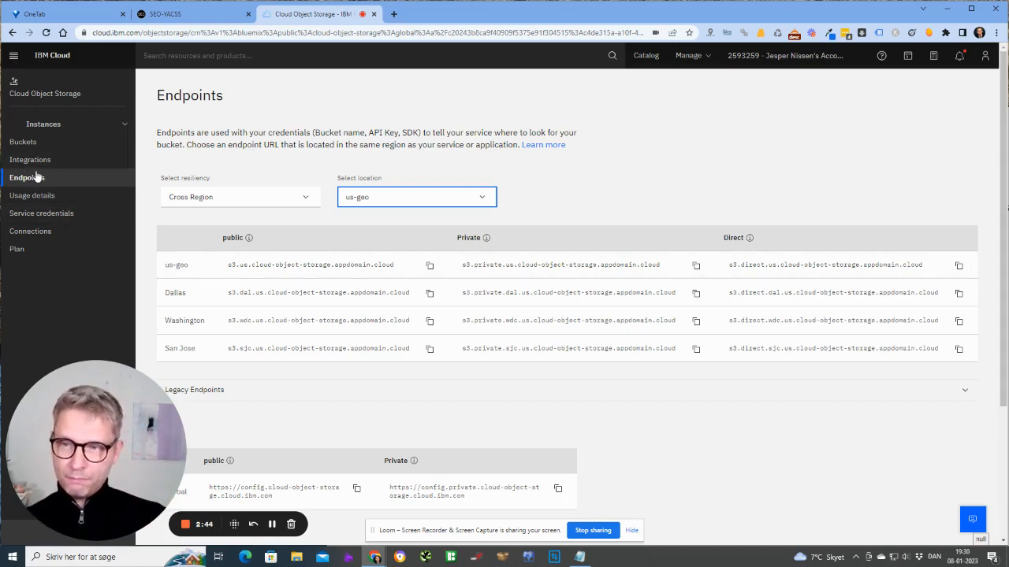
left_click(415, 197)
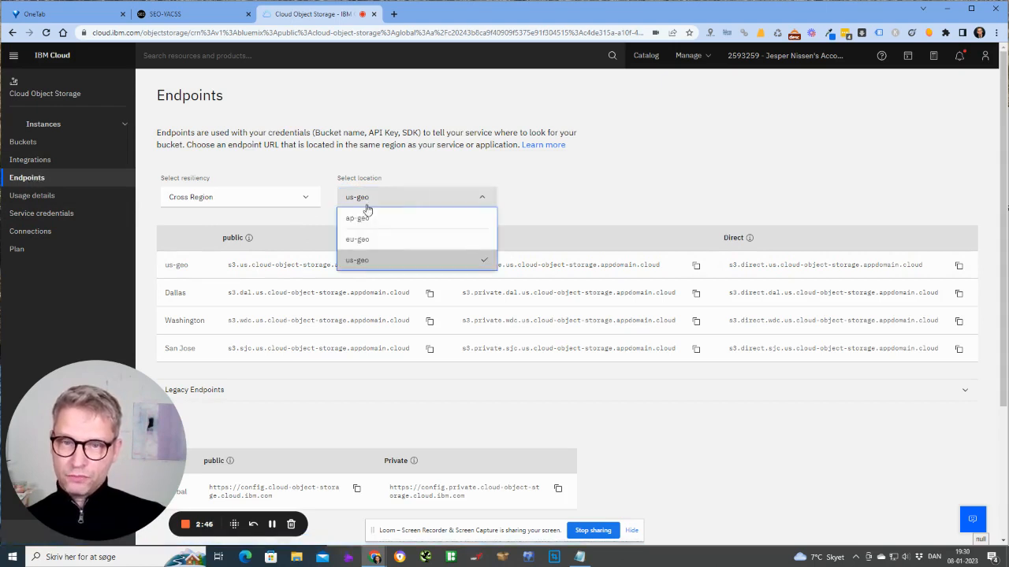
left_click(379, 265)
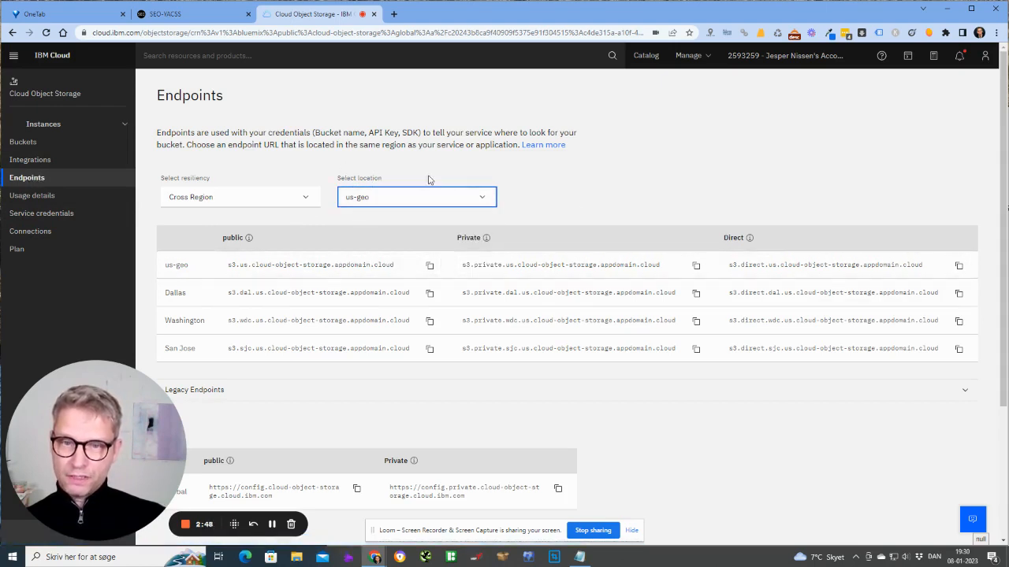
left_click(623, 214)
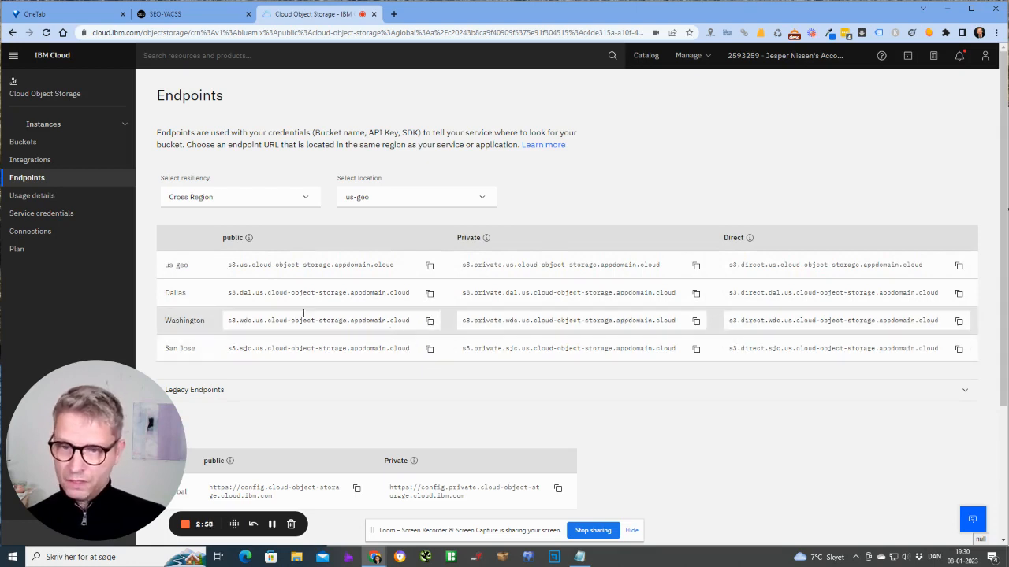
Copy the public us-geo endpoint s3.us.cloud-object-storage.appdomain.cloud and paste it below the credential JSON in Notepad.
left_click(229, 265)
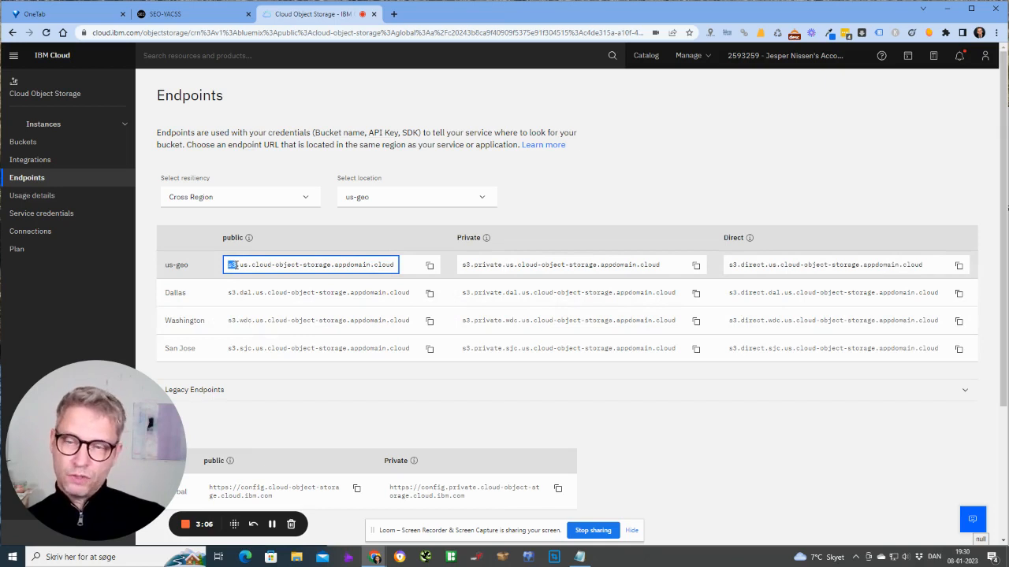
left_click(219, 269)
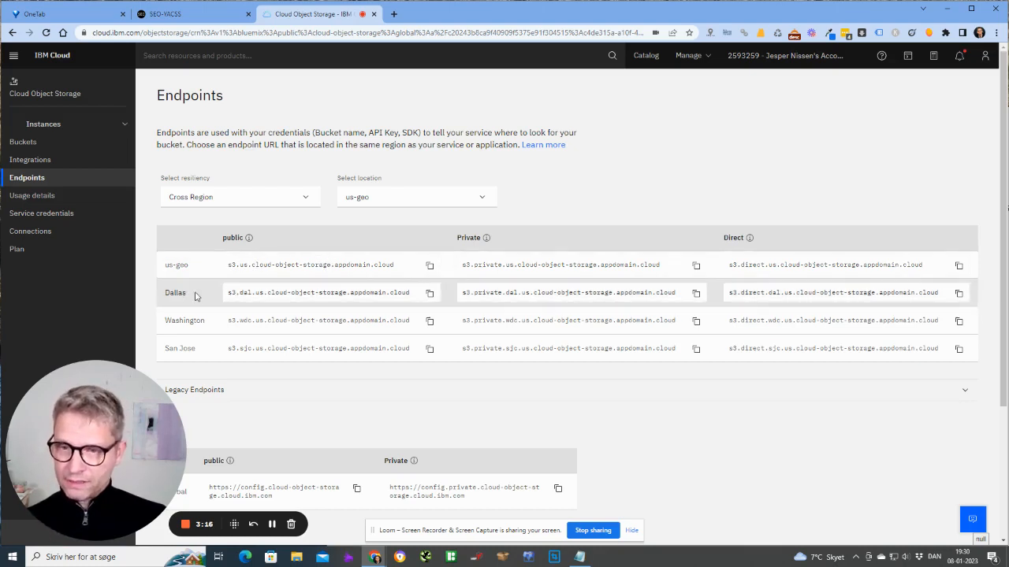
left_click_drag(195, 294, 164, 294)
left_click(258, 296)
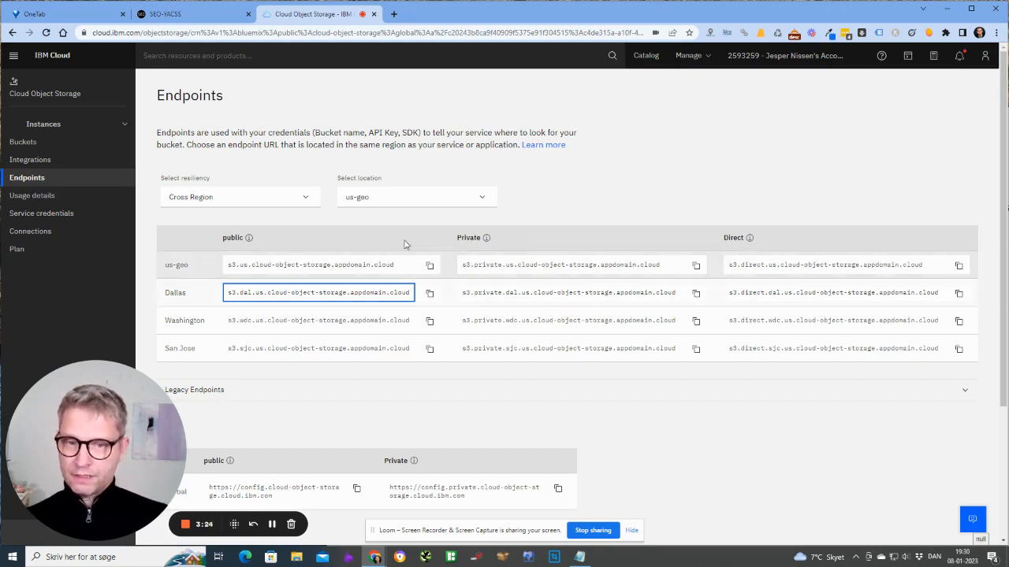
left_click(372, 265)
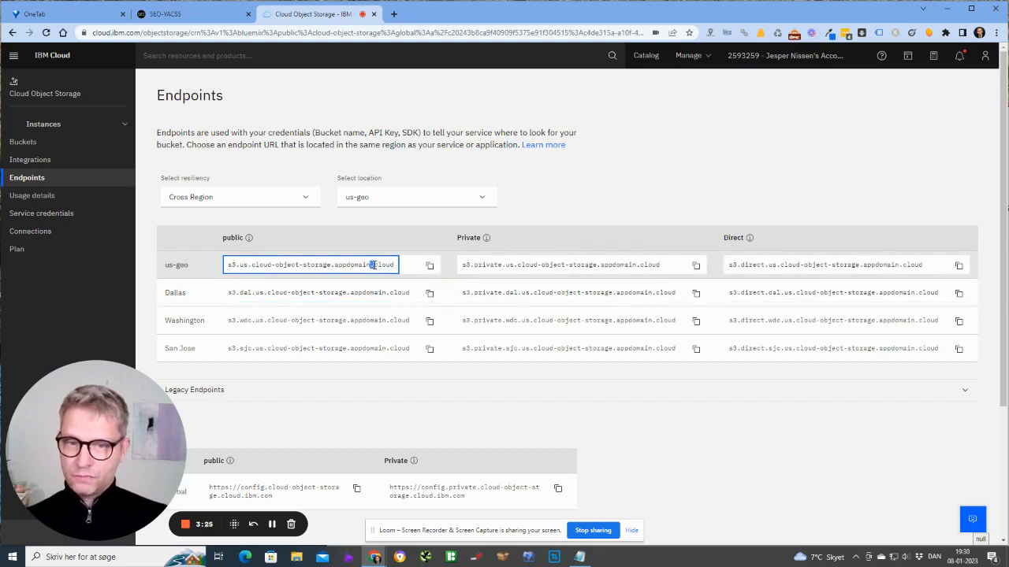
left_click(429, 267)
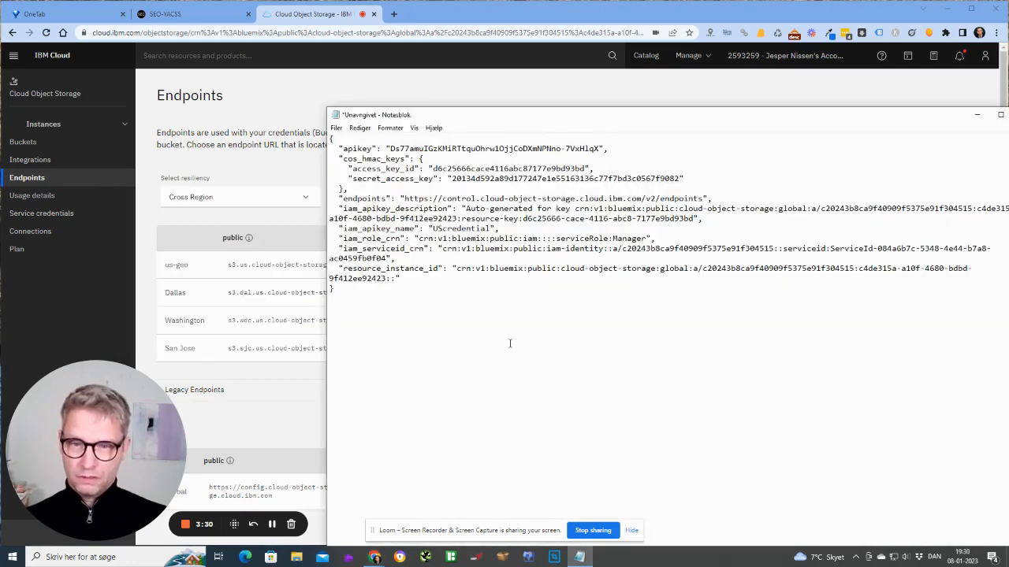
key("ctrl+v")
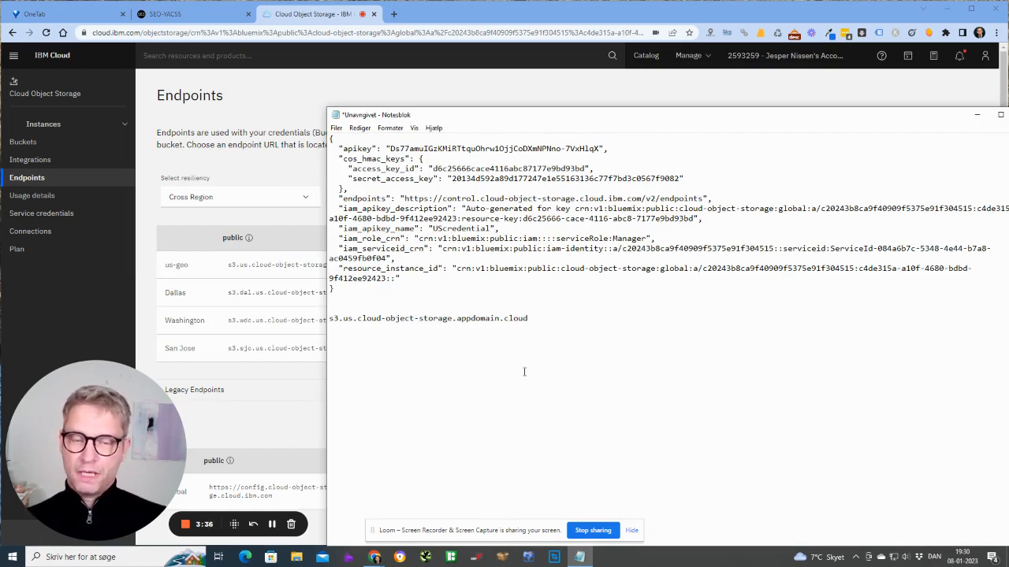
Switch to SEO-YACSS, expand the IBM section on the Connectivity page, and open the form for adding a new IBM account.
left_click(166, 14)
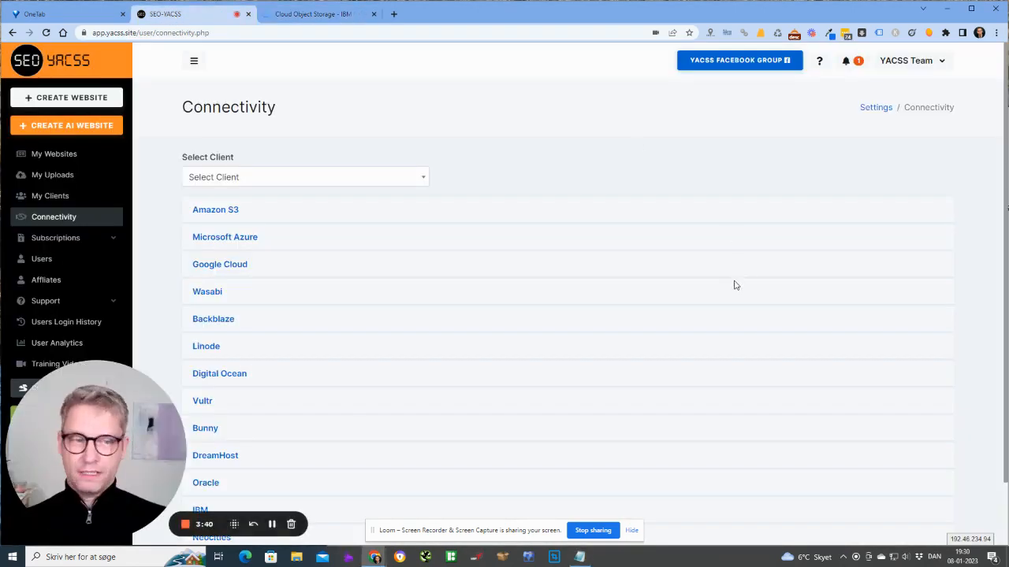
scroll(734, 285, "down", 2)
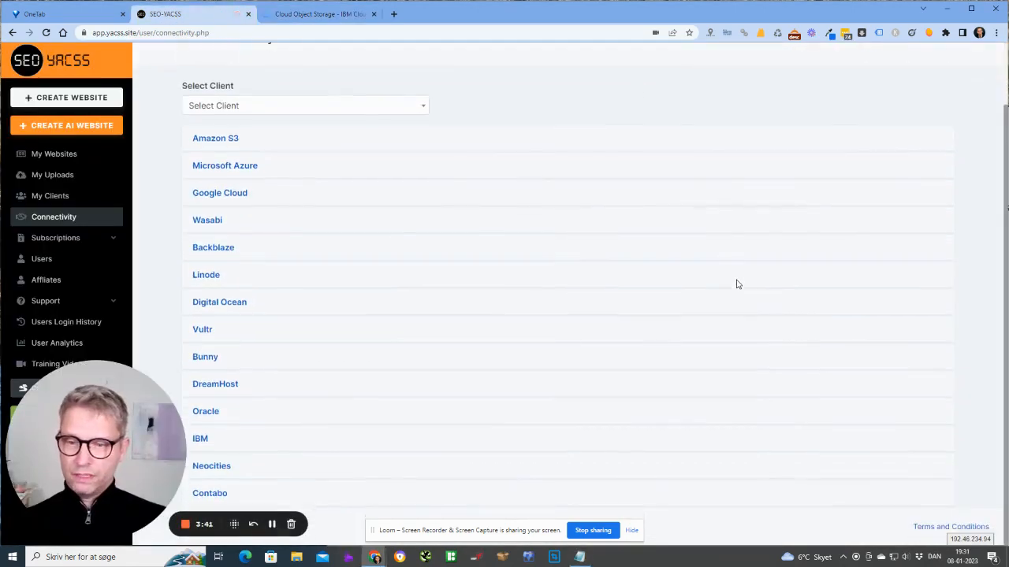
left_click(200, 440)
scroll(576, 346, "down", 2)
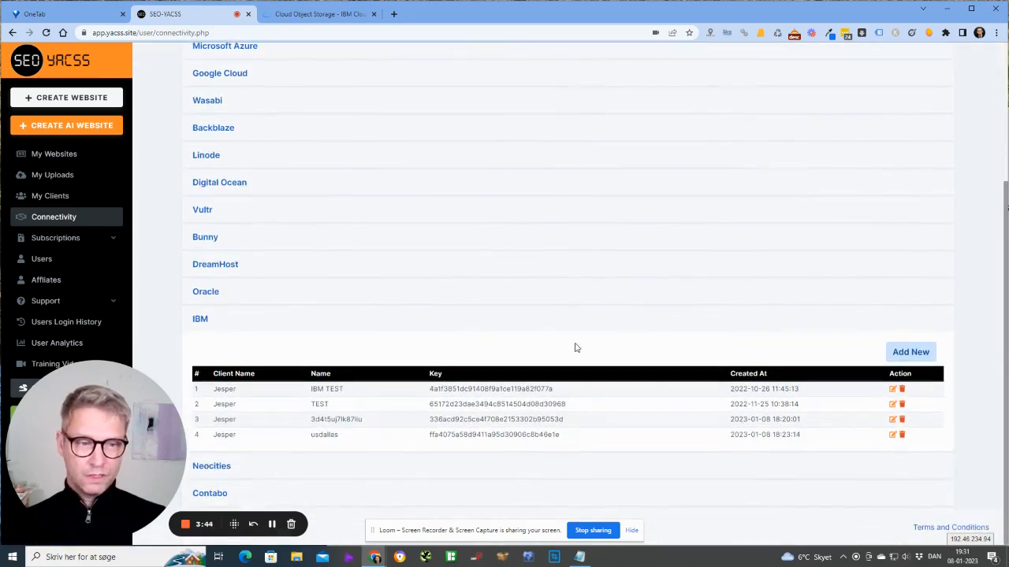
left_click(911, 350)
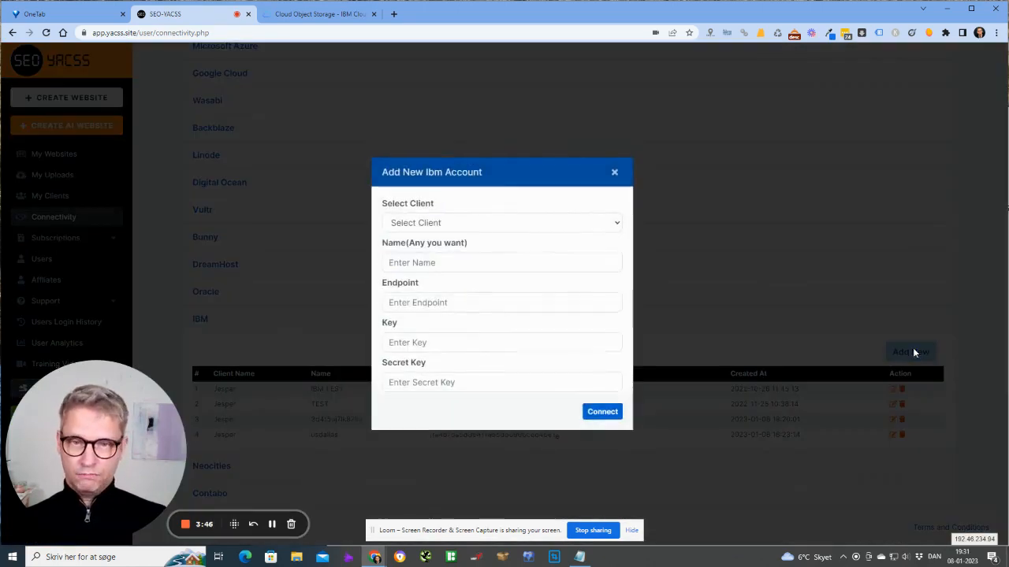
Select the client, name the IBM account USGEO1, and set its endpoint to s3.us.cloud-object-storage.appdomain.cloud.
left_click(482, 226)
left_click(476, 246)
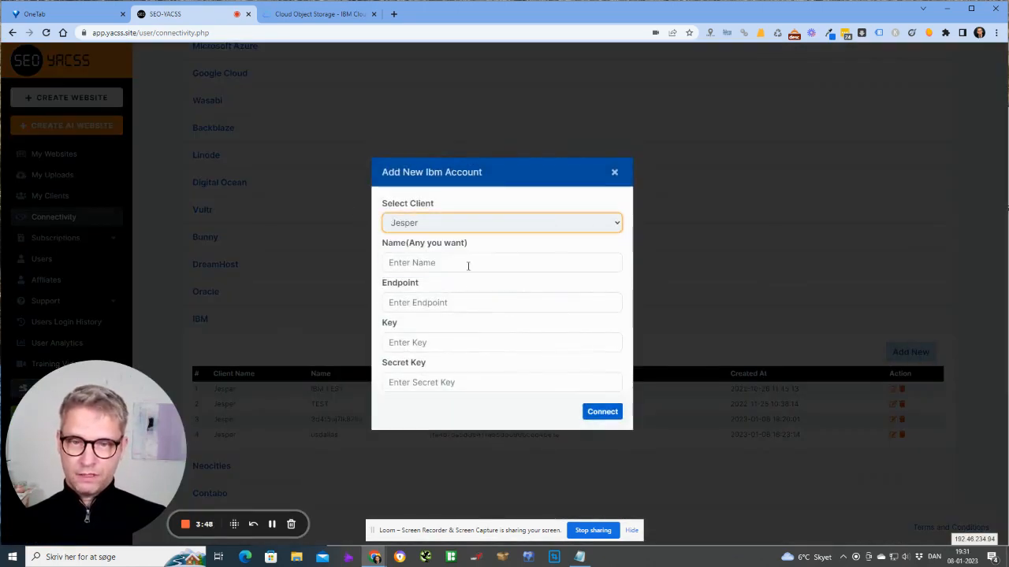
left_click(465, 264)
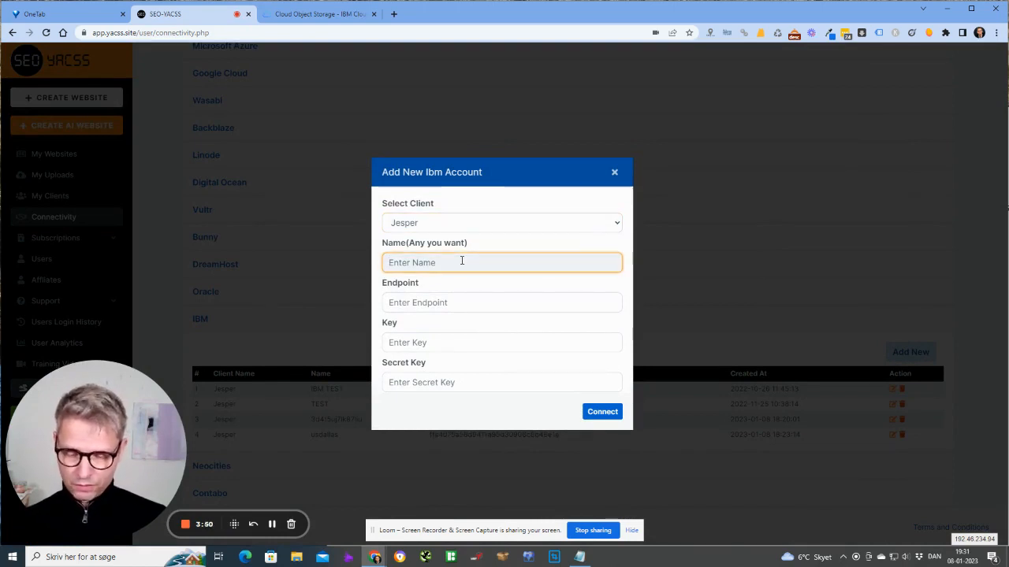
type("USGEO1")
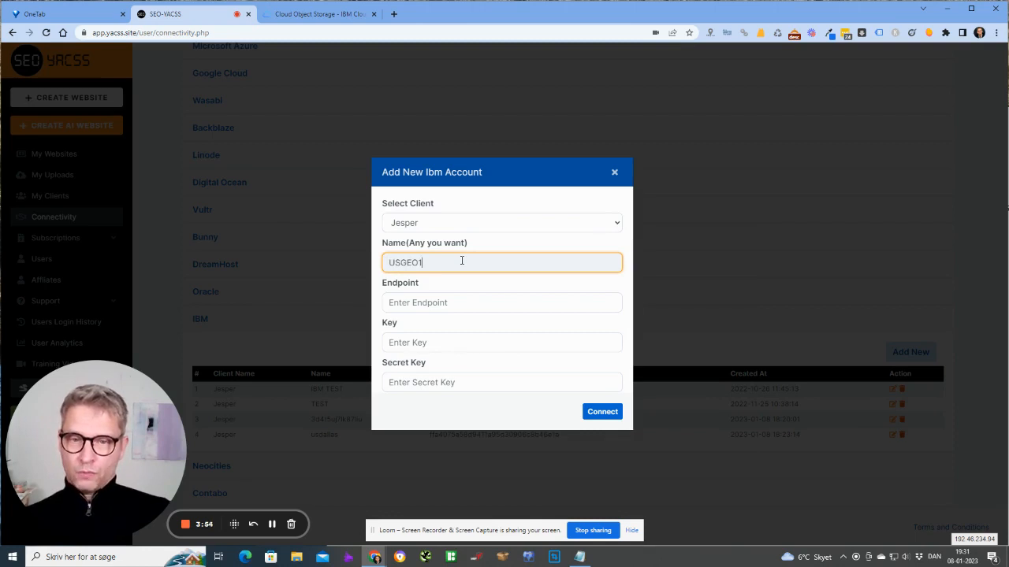
left_click(427, 302)
key("ctrl+v")
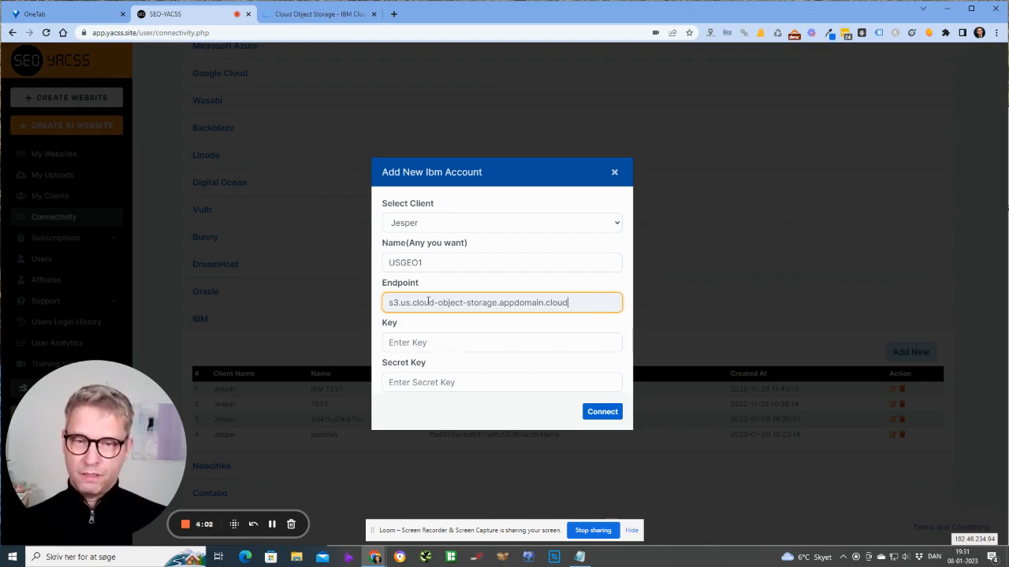
left_click(421, 345)
left_click(441, 384)
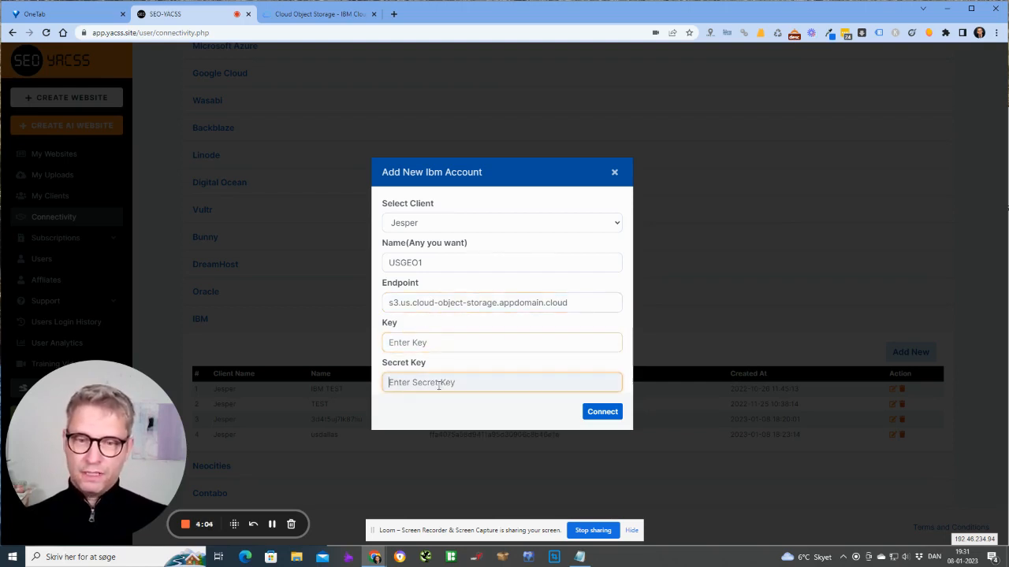
left_click(461, 345)
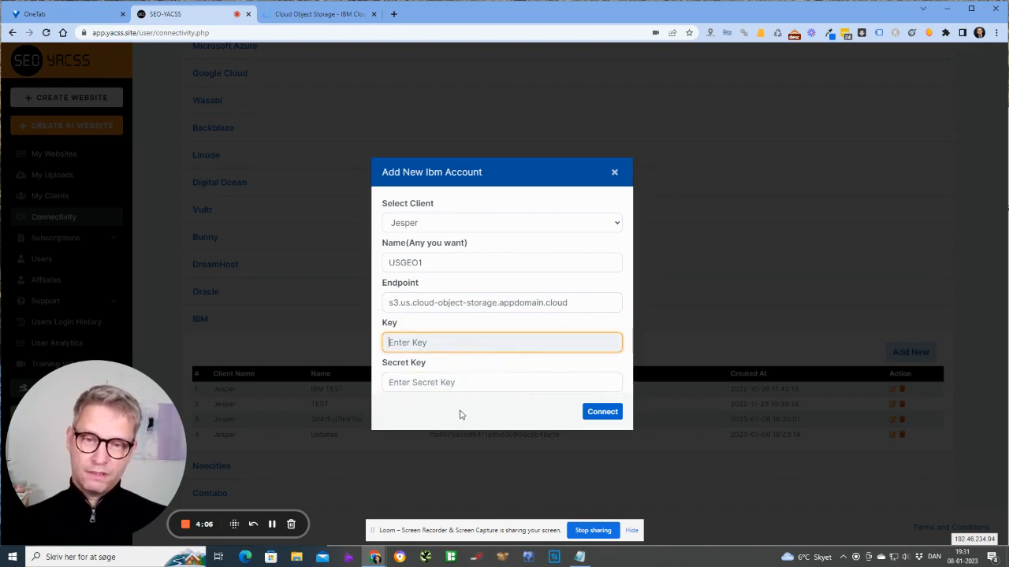
left_click(466, 382)
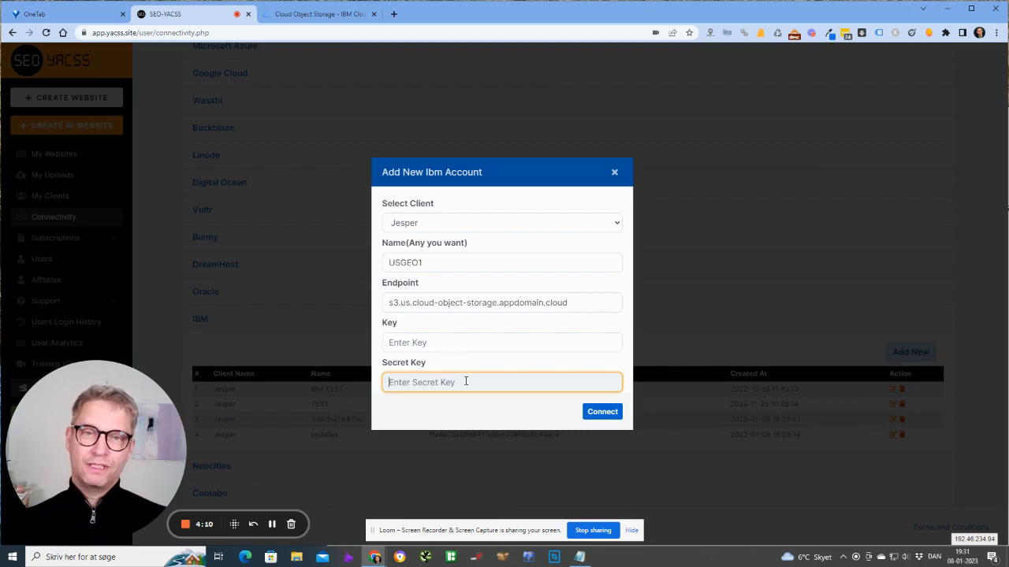
double_click(395, 304)
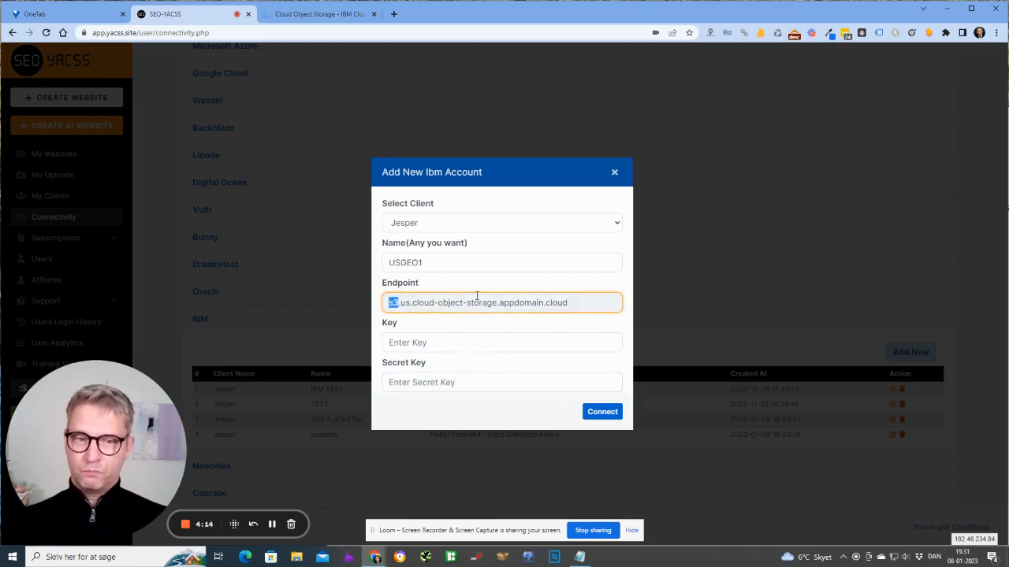
Copy the access_key_id value from Notepad and paste it into the Key field of the new IBM account.
left_click(465, 343)
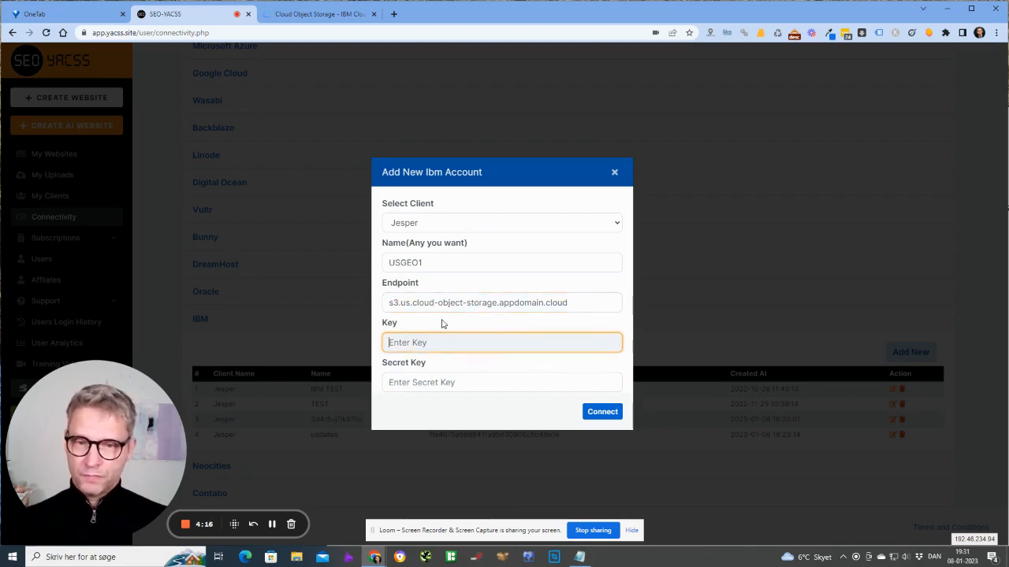
key("alt+Tab")
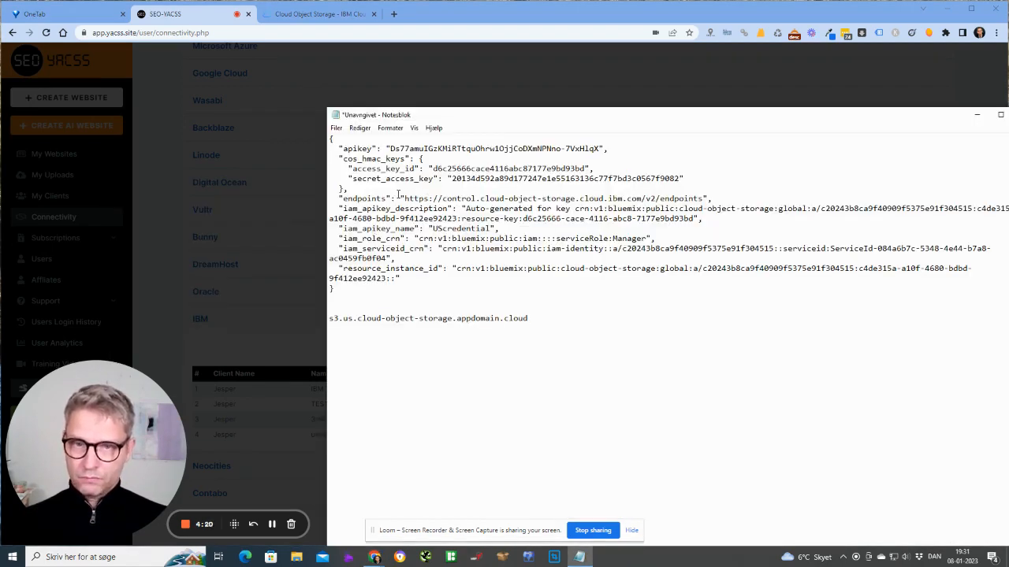
left_click_drag(433, 168, 585, 168)
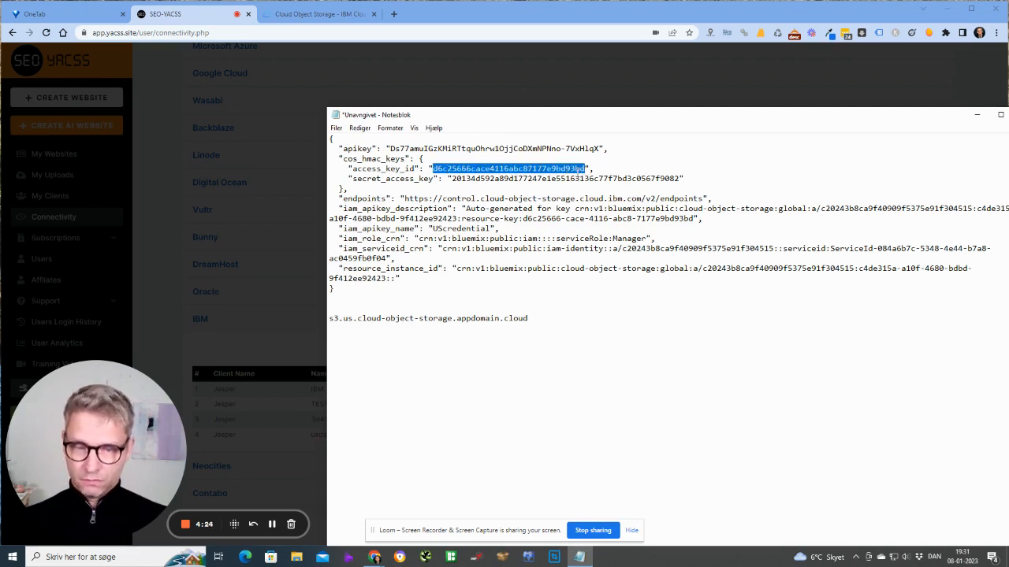
key("ctrl+c")
key("alt+Tab")
key("ctrl+v")
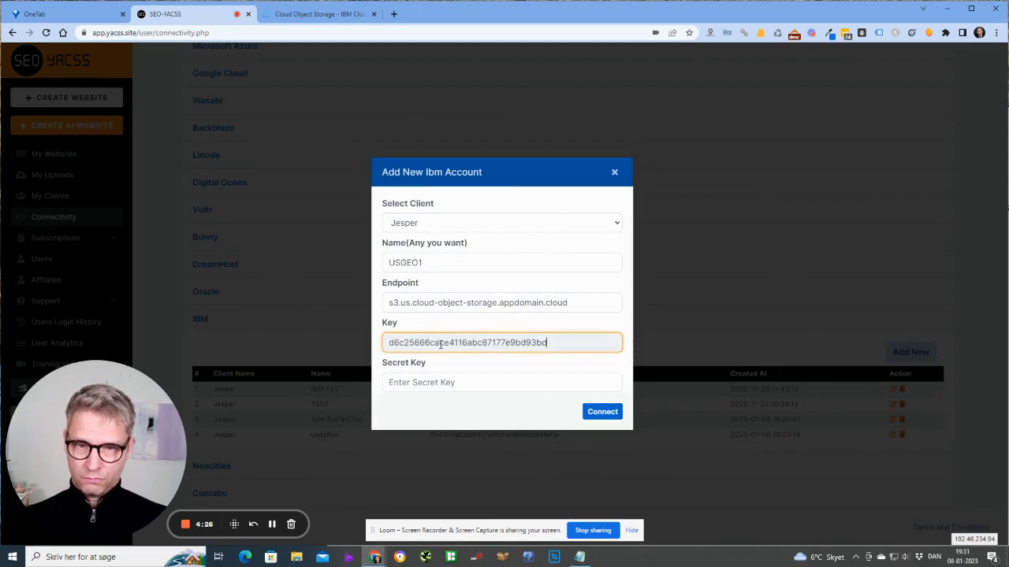
Copy the secret_access_key value from Notepad into the Secret Key field and connect the new IBM account.
key("alt+Tab")
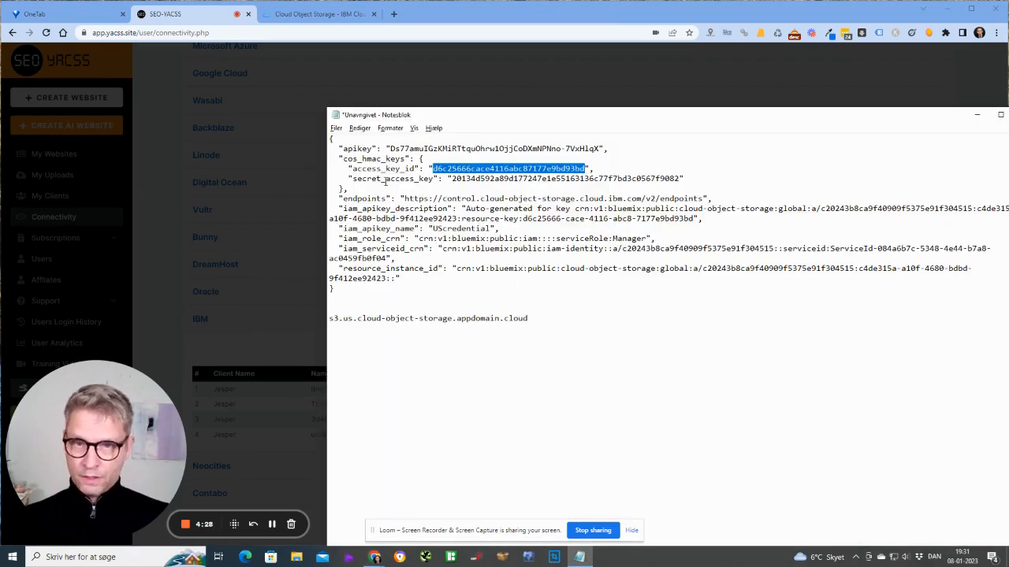
left_click_drag(354, 179, 676, 181)
left_click(417, 179)
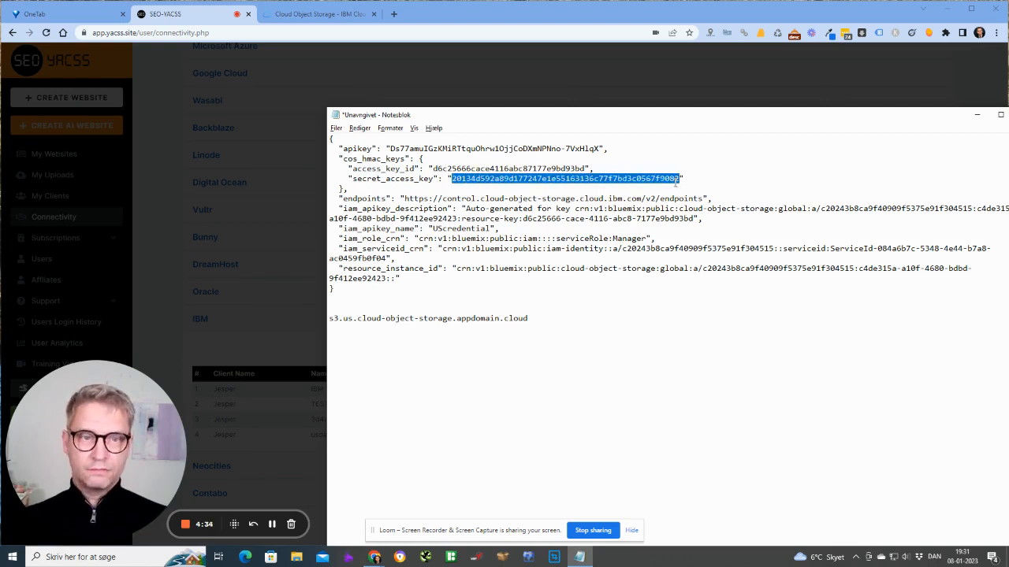
key("alt+Tab")
left_click(479, 385)
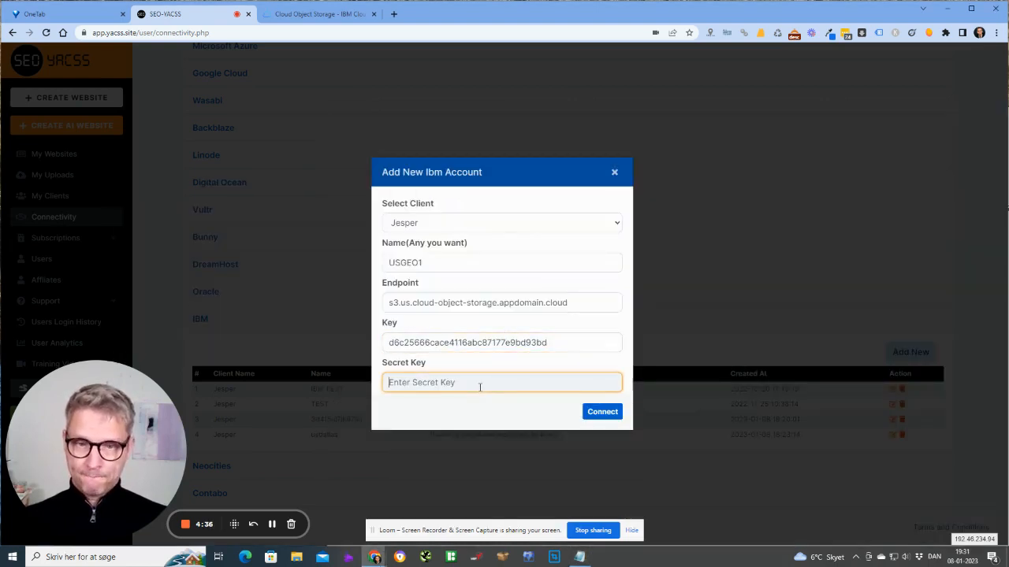
key("ctrl+v")
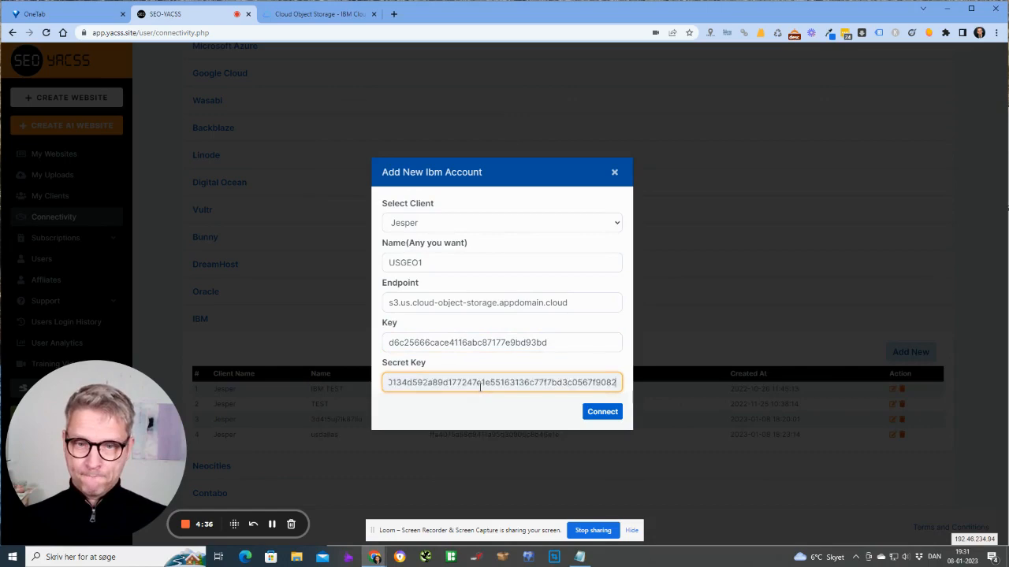
left_click(601, 420)
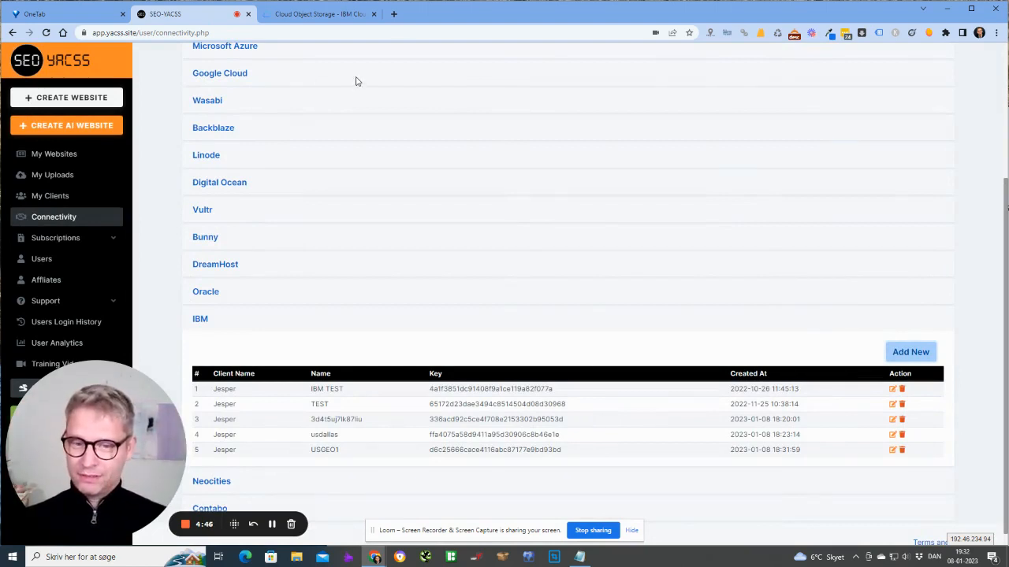
Switch to IBM Cloud Object Storage and start a new service credential named Dallascredential.
left_click(325, 14)
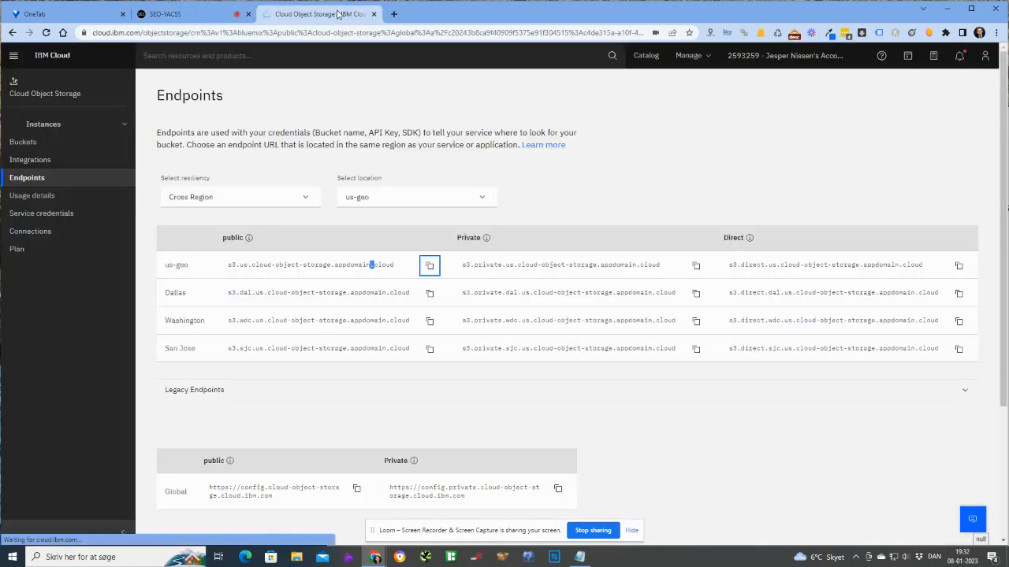
left_click(36, 217)
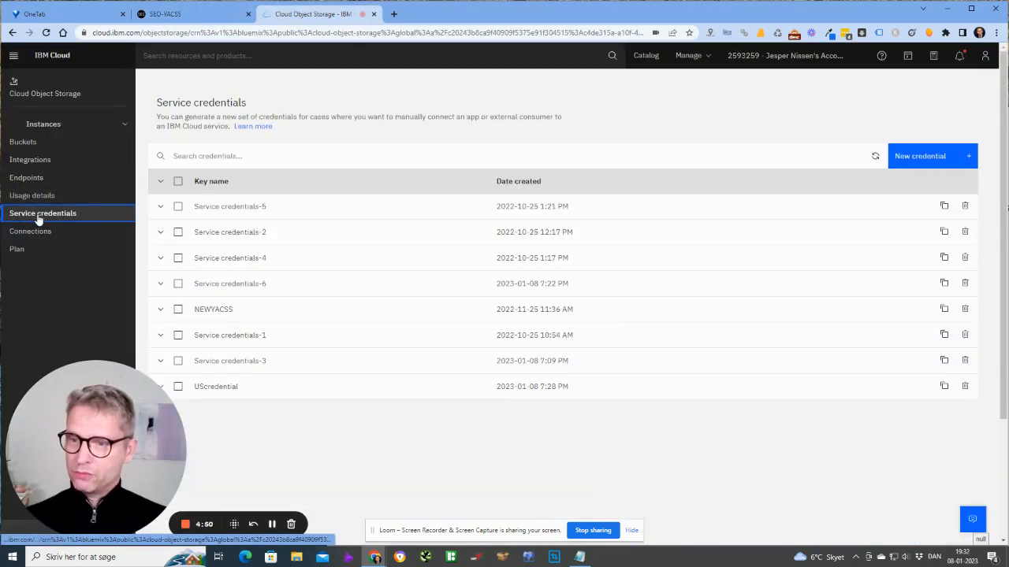
left_click(914, 156)
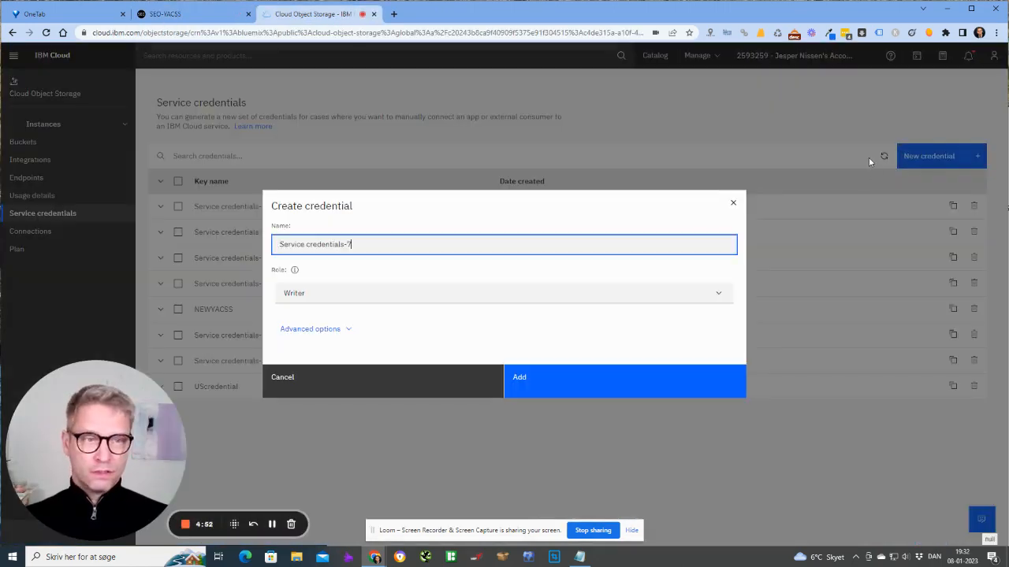
left_click_drag(353, 245, 75, 225)
type("Dalla")
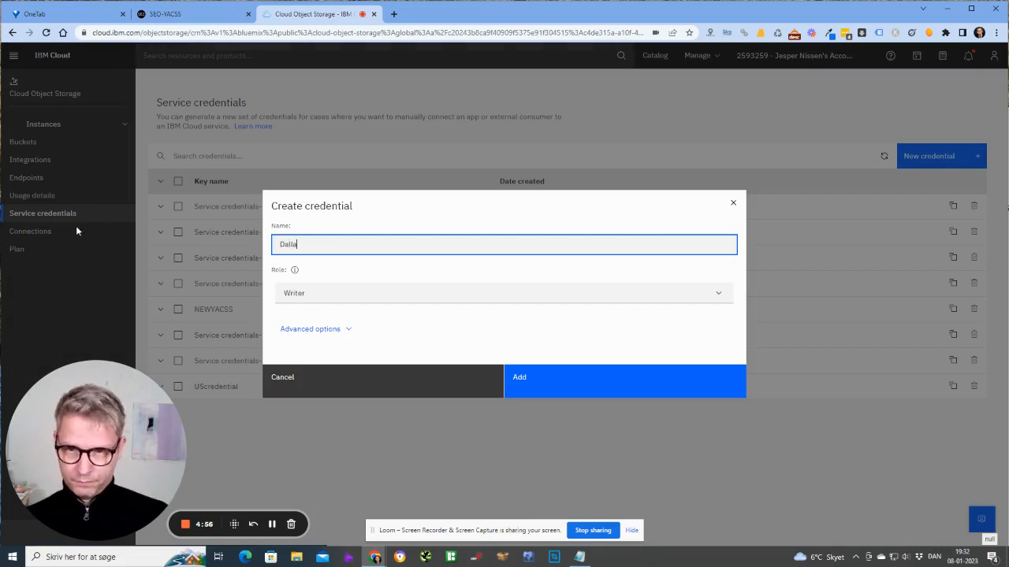
type("scredne")
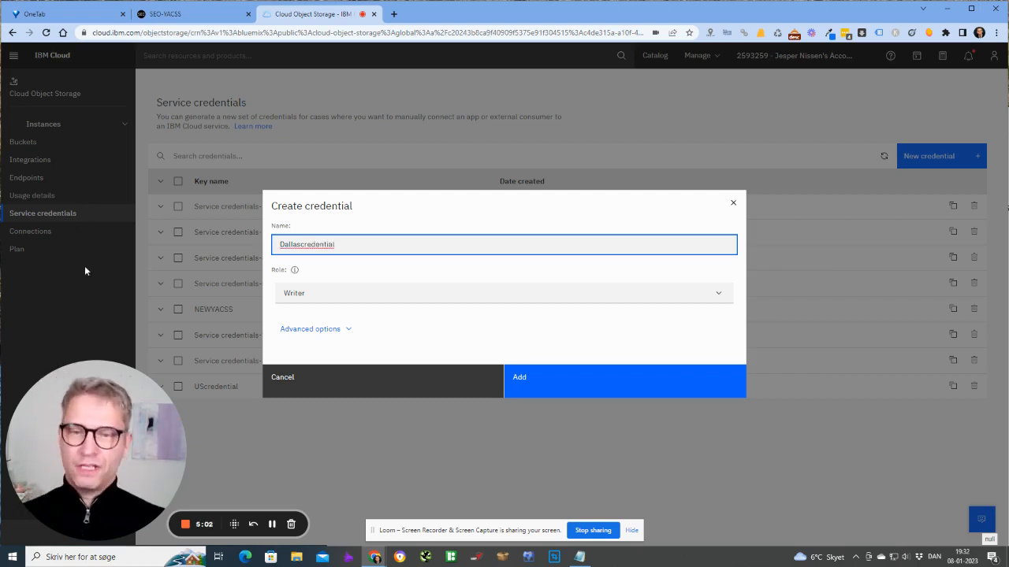
Give the new credential the Manager role, include an HMAC credential, and add it.
left_click(410, 293)
scroll(411, 320, "down", 1)
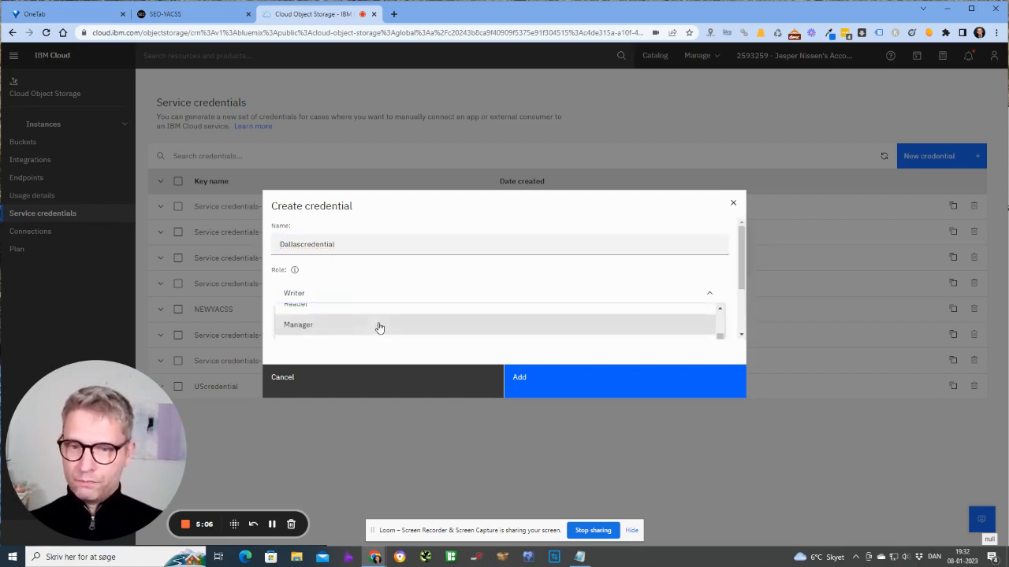
left_click(378, 329)
left_click(332, 329)
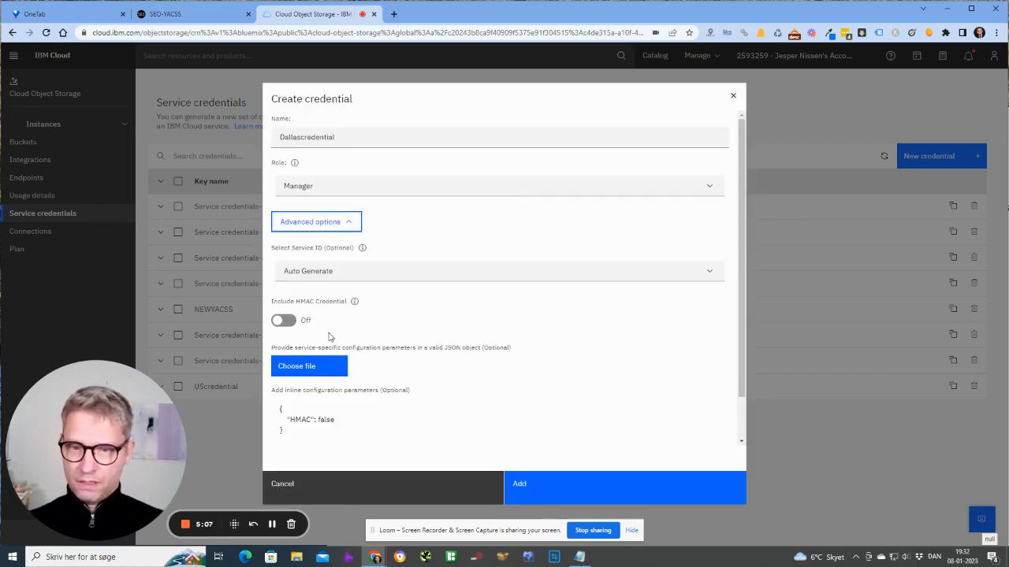
left_click(284, 321)
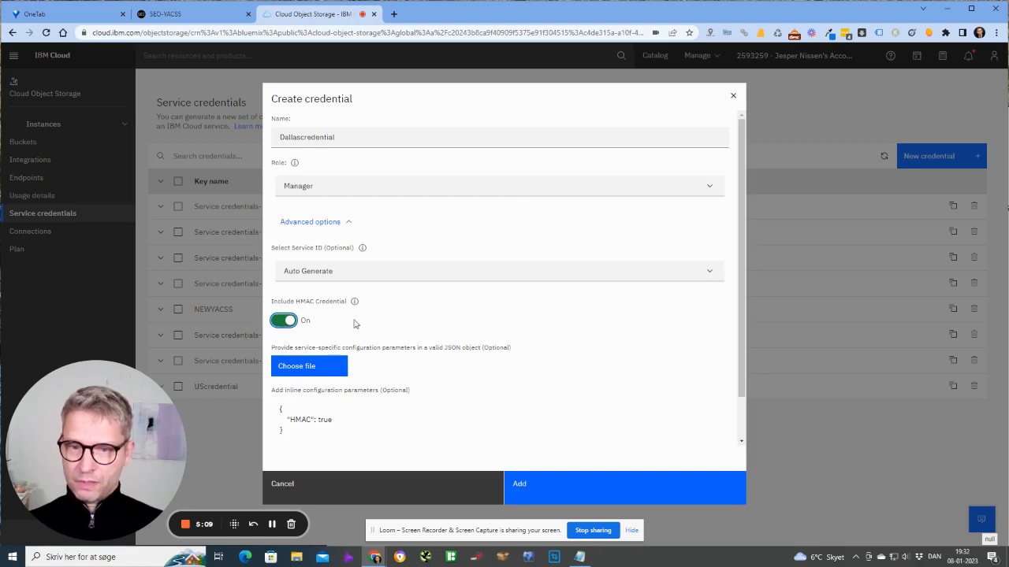
left_click(554, 494)
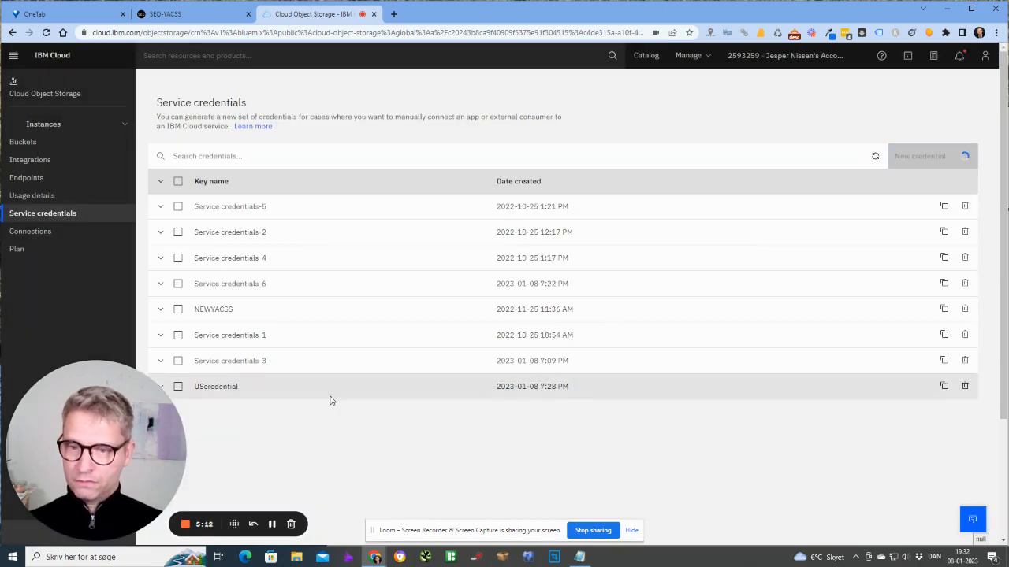
Copy the full details of Dallascredential, including its API key and HMAC keys, and paste them below the US endpoint in Notepad.
scroll(461, 404, "down", 1)
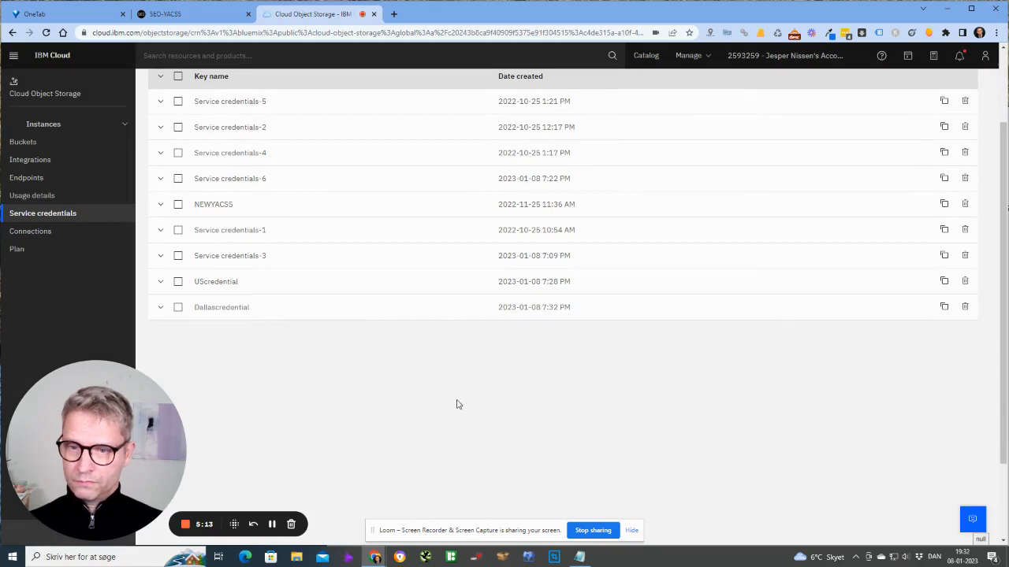
left_click(160, 307)
scroll(295, 318, "down", 2)
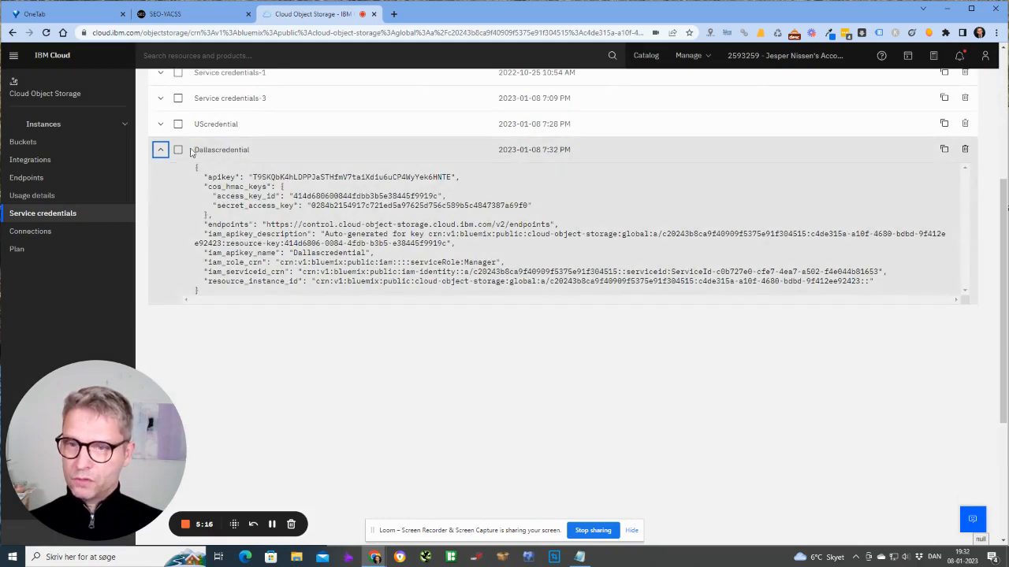
left_click_drag(195, 168, 221, 293)
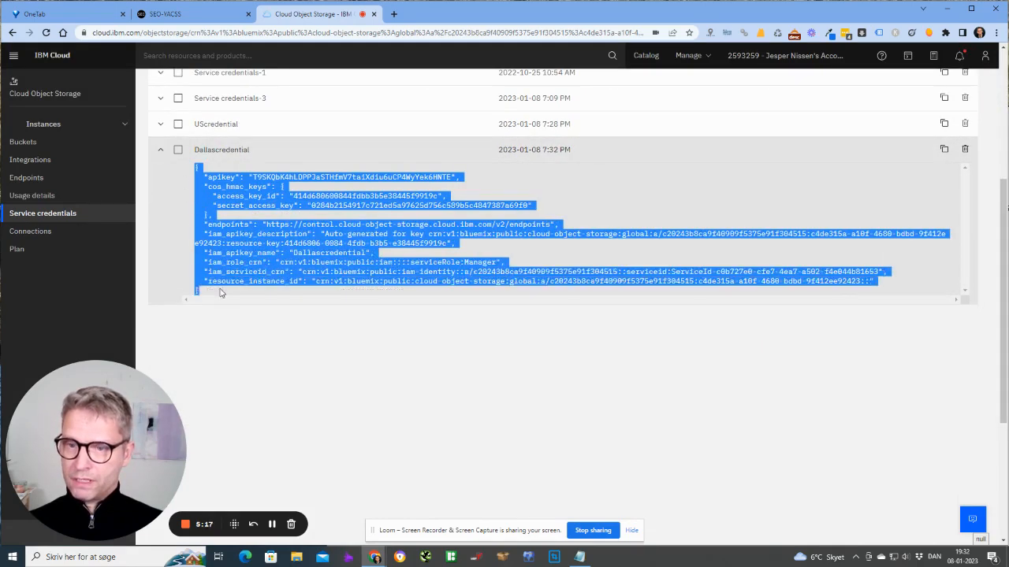
right_click(237, 235)
left_click(280, 245)
left_click(579, 557)
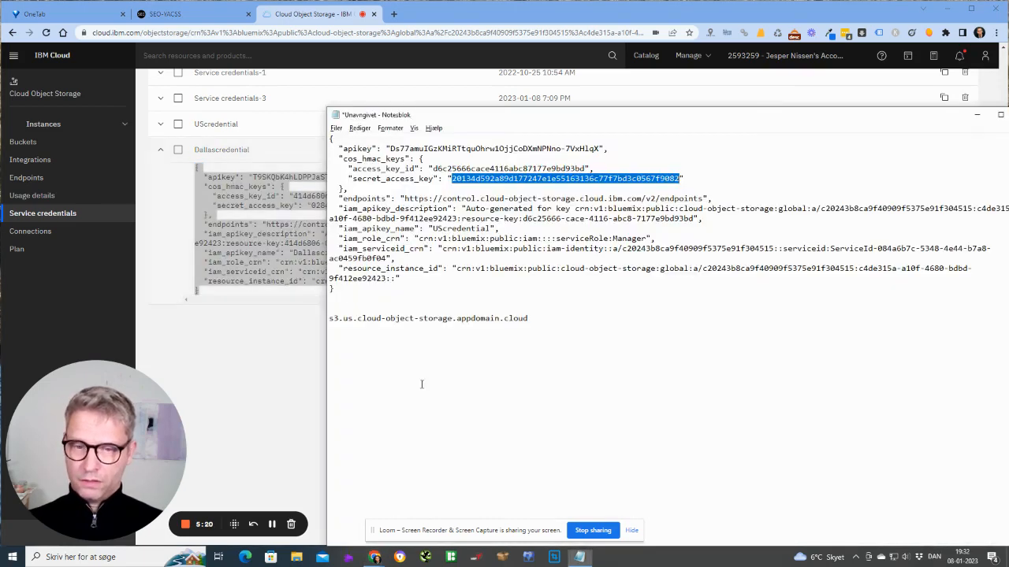
left_click(622, 317)
key("Return")
key("ctrl+v")
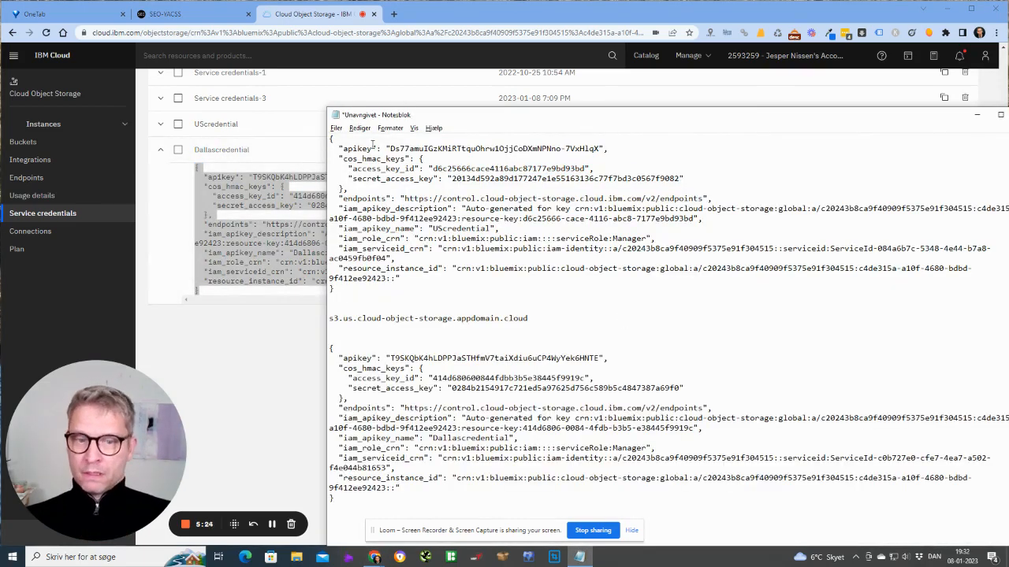
Copy the public Dallas endpoint of the us-geo location from IBM Cloud and paste it below the Dallas credential details in Notepad.
left_click(292, 19)
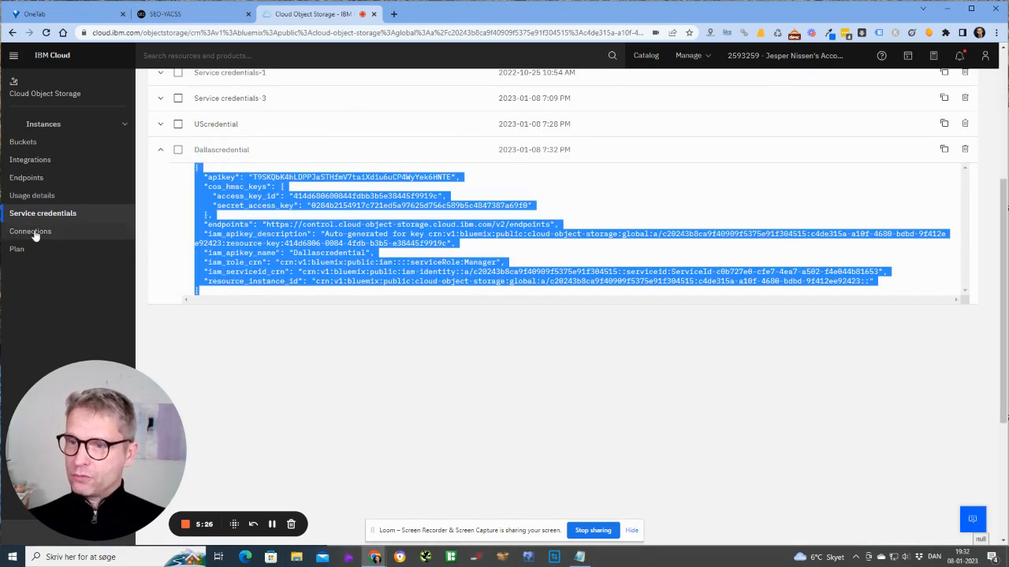
left_click(38, 177)
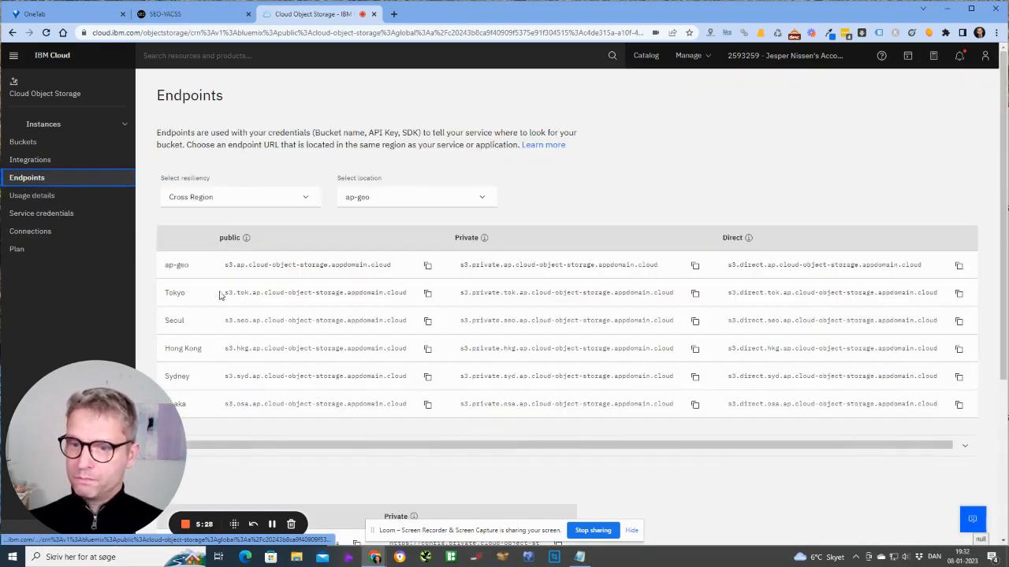
left_click(397, 200)
left_click(388, 263)
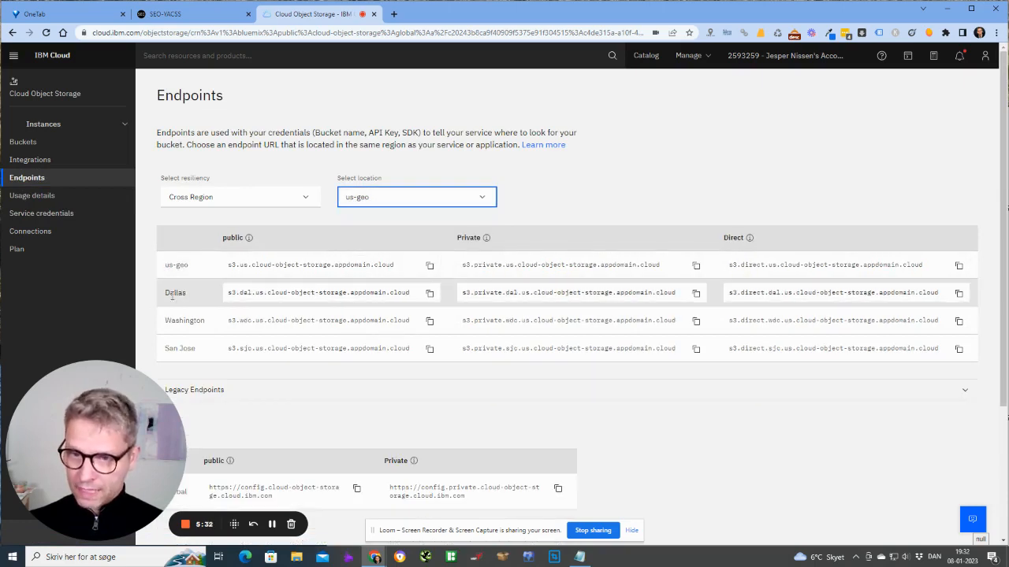
left_click(430, 294)
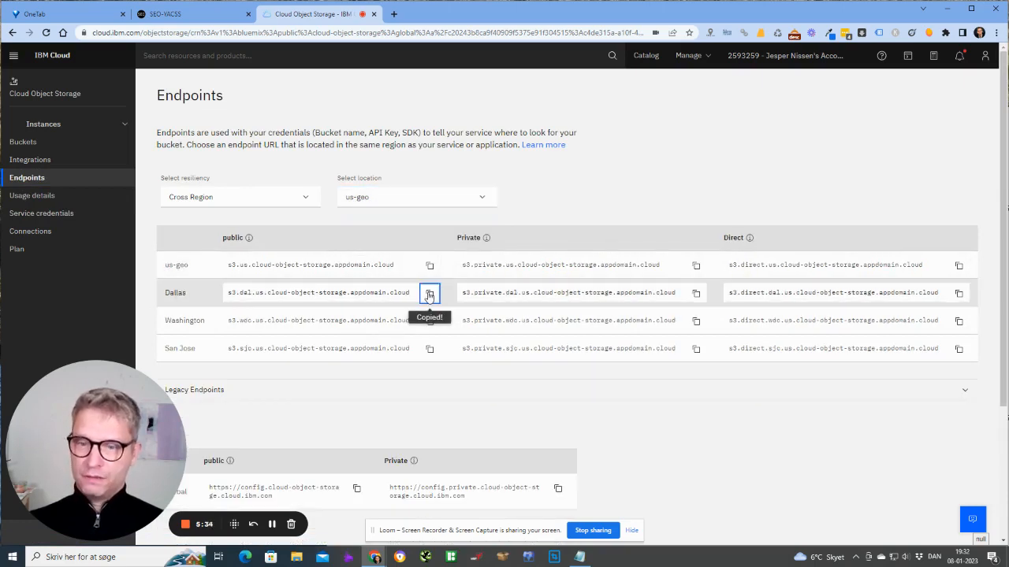
key("alt+Tab")
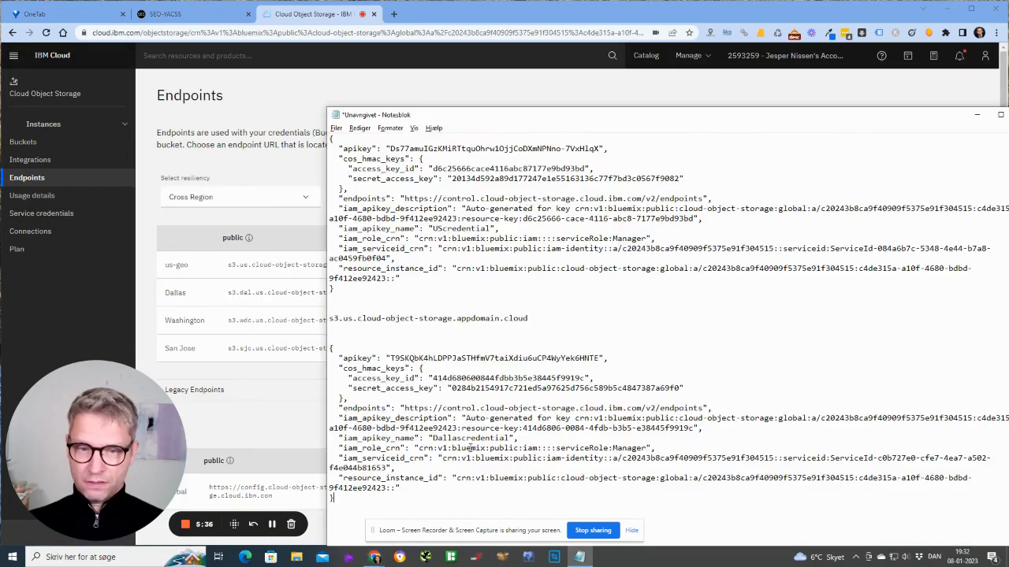
key("ctrl+v")
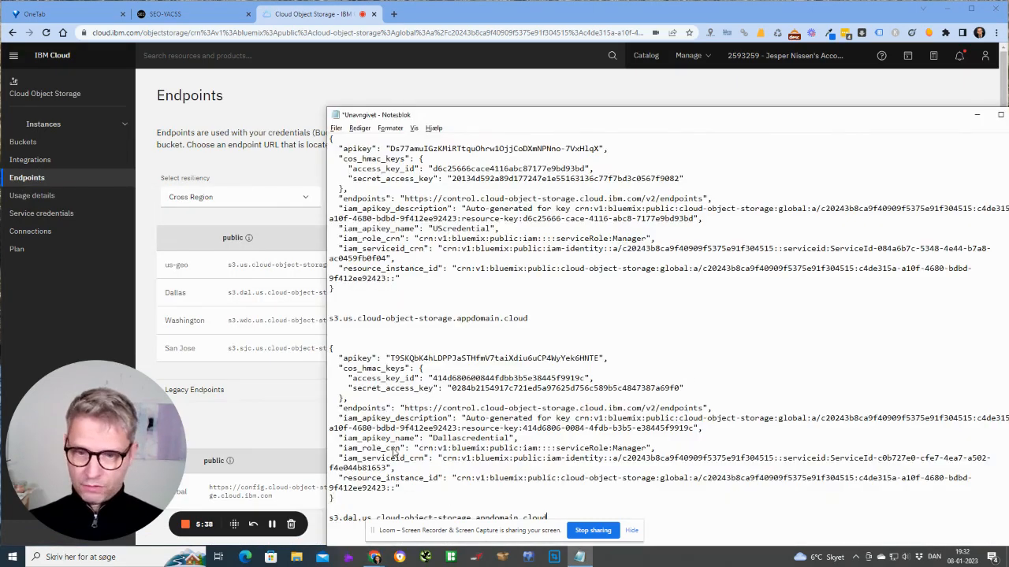
In SEO-YACSS, start a new IBM account for the client, named DallasGEO1, with endpoint s3.dal.us.cloud-object-storage.appdomain.cloud.
left_click(165, 13)
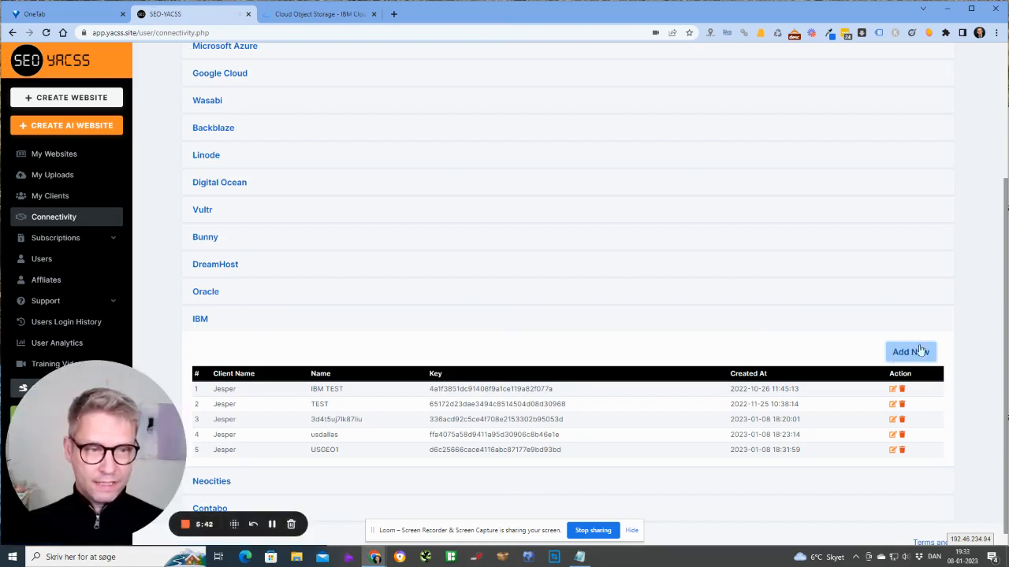
left_click(914, 352)
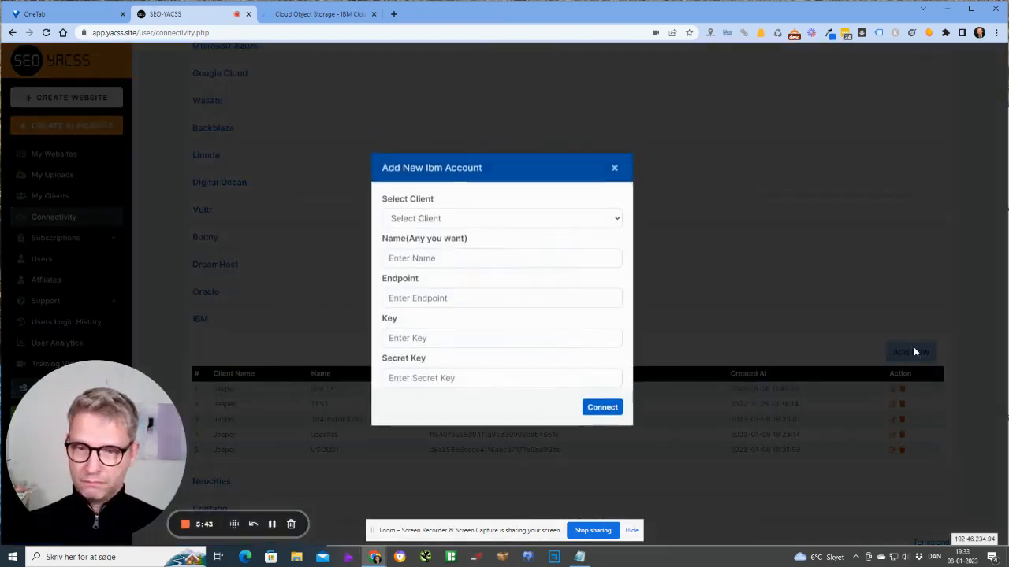
left_click(527, 222)
left_click(483, 249)
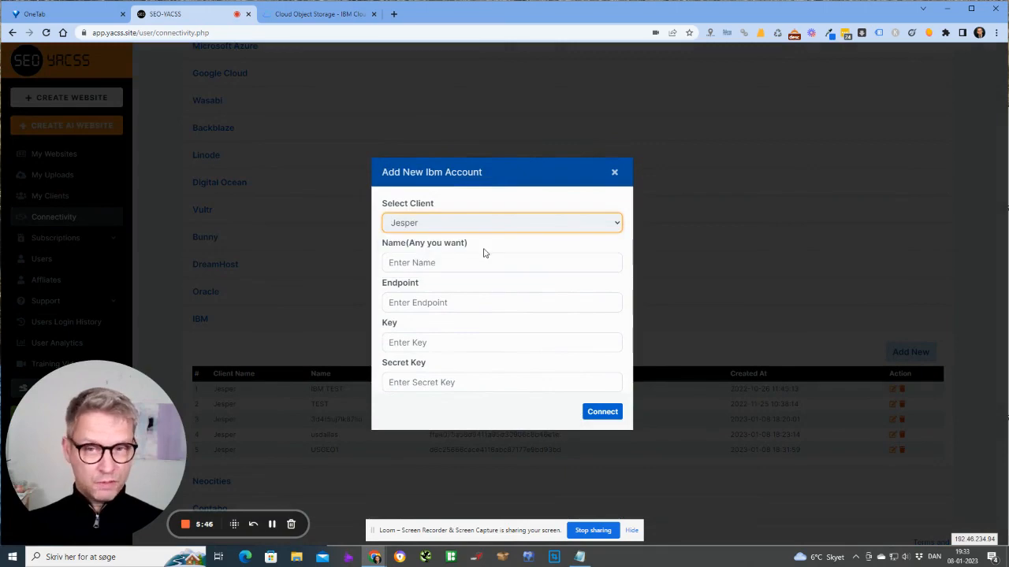
left_click(483, 260)
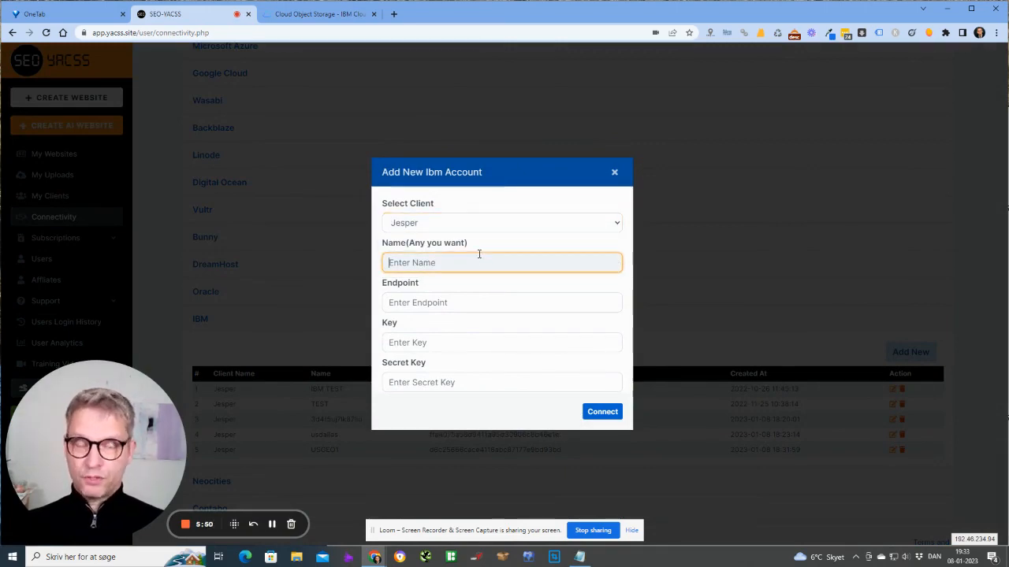
type("DallasGEO1")
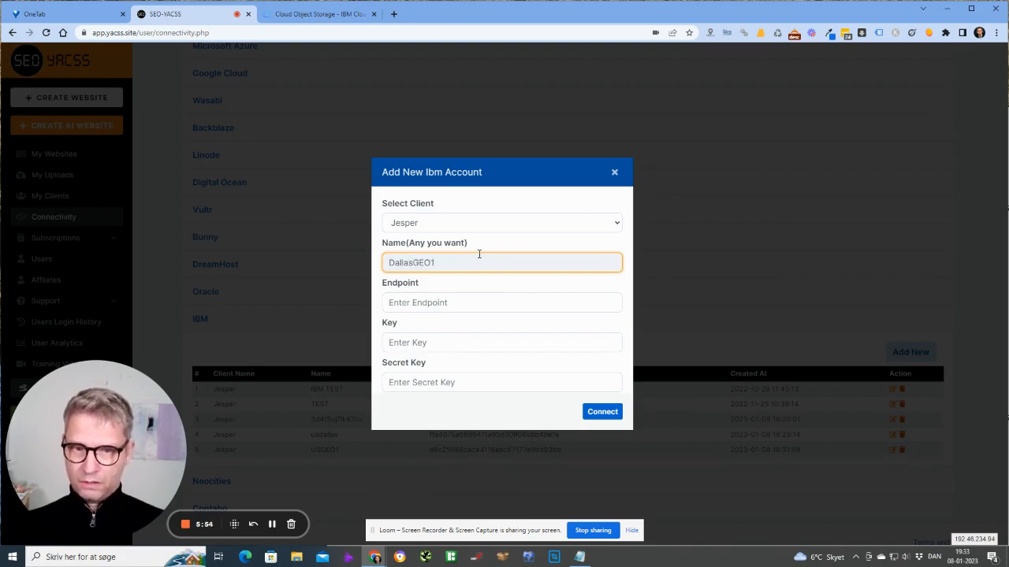
left_click(498, 311)
key("ctrl+v")
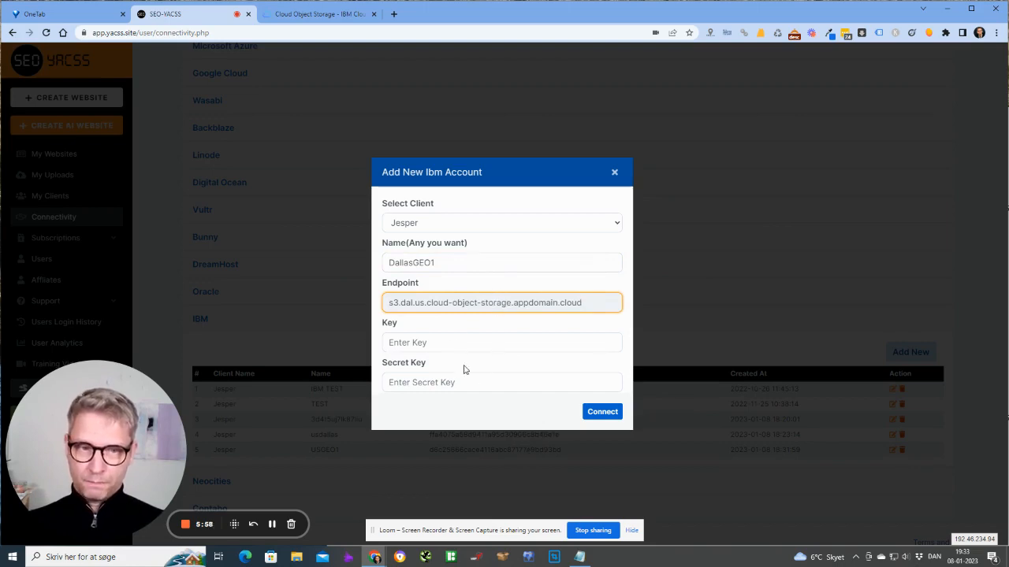
Copy the Dallas credential's access_key_id from Notepad and paste it into the Key field of the DallasGEO1 account.
key("alt+Tab")
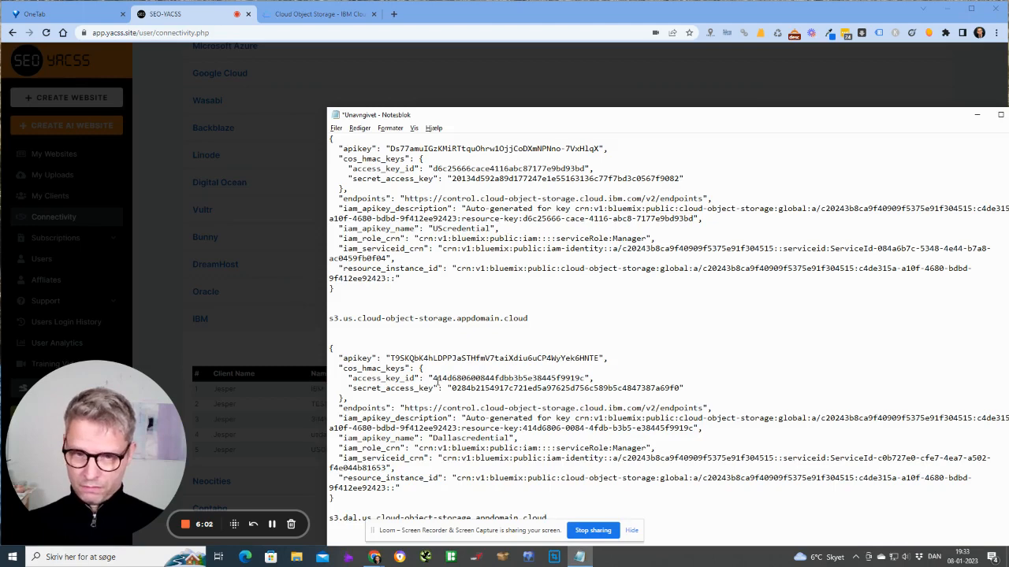
left_click_drag(433, 378, 581, 378)
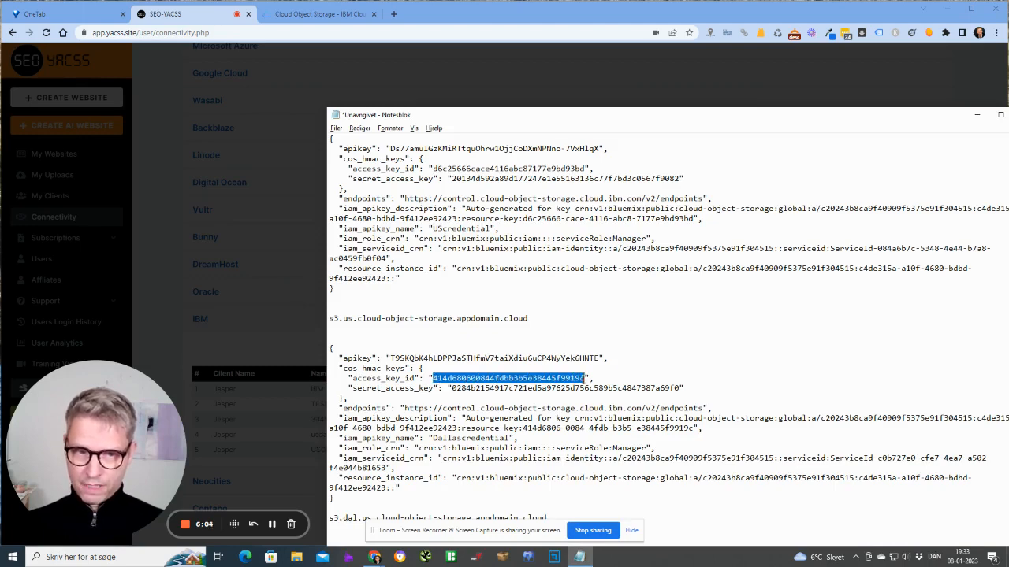
key("ctrl+c")
key("alt+Tab")
left_click(473, 344)
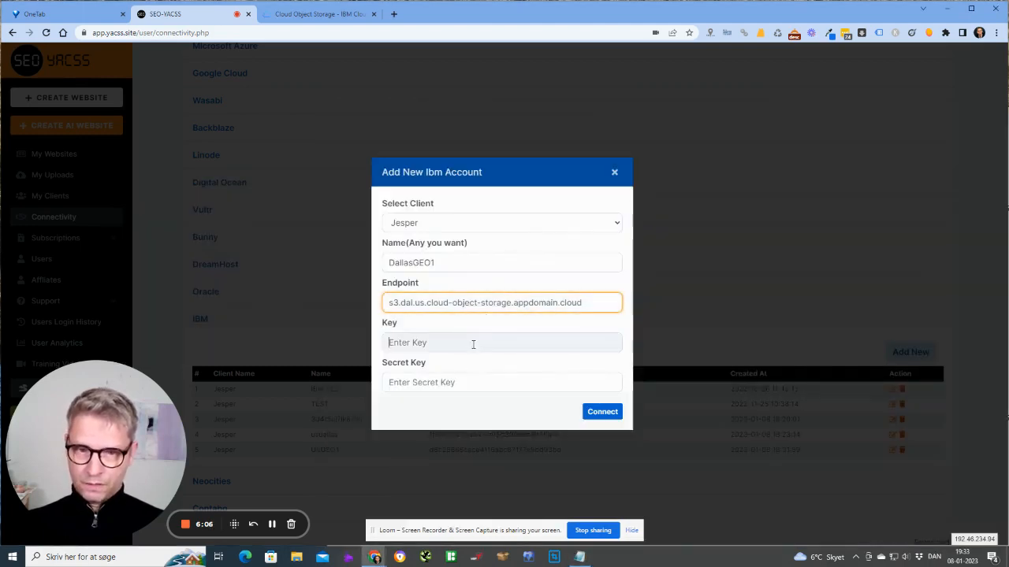
key("ctrl+v")
Copy the Dallas credential's secret_access_key from Notepad into the Secret Key field and connect the DallasGEO1 account.
key("alt+Tab")
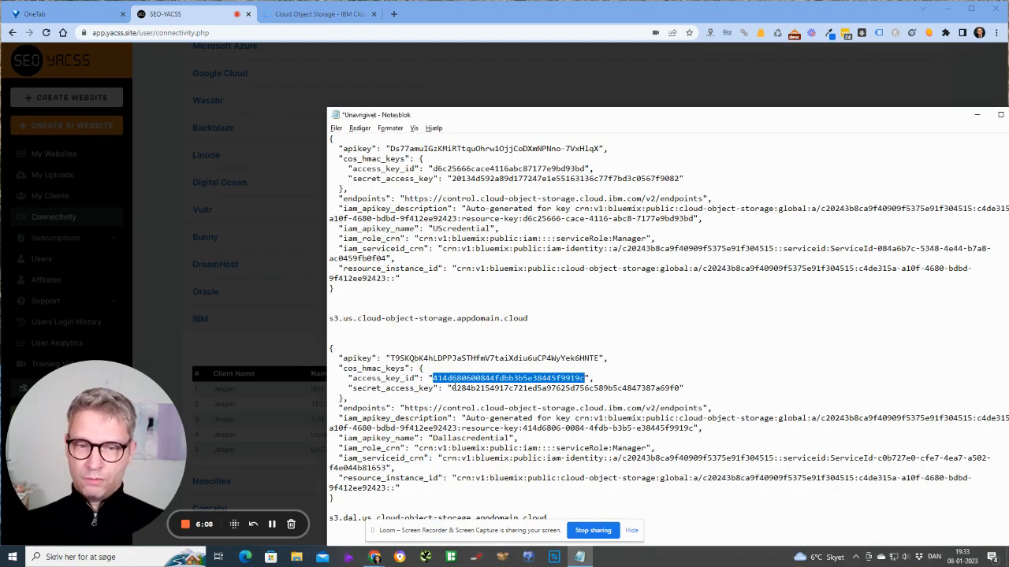
left_click_drag(451, 388, 676, 389)
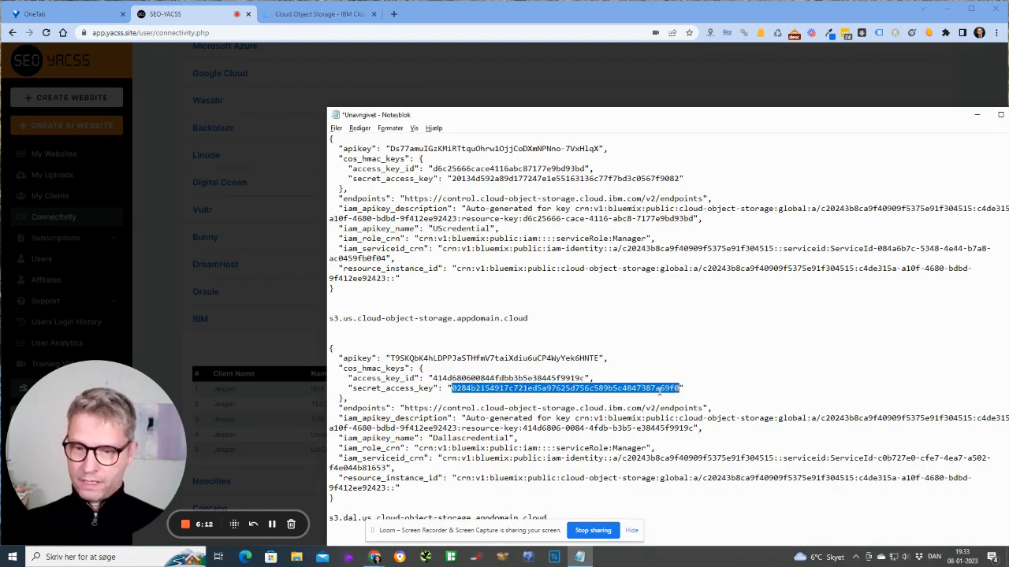
key("ctrl+c")
key("alt+Tab")
left_click(507, 382)
key("ctrl+v")
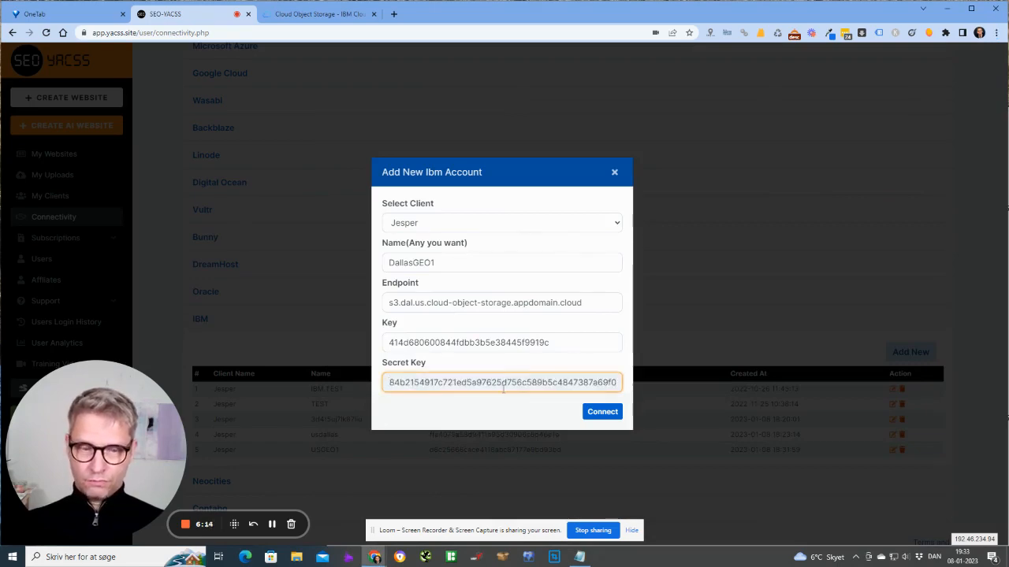
left_click(612, 413)
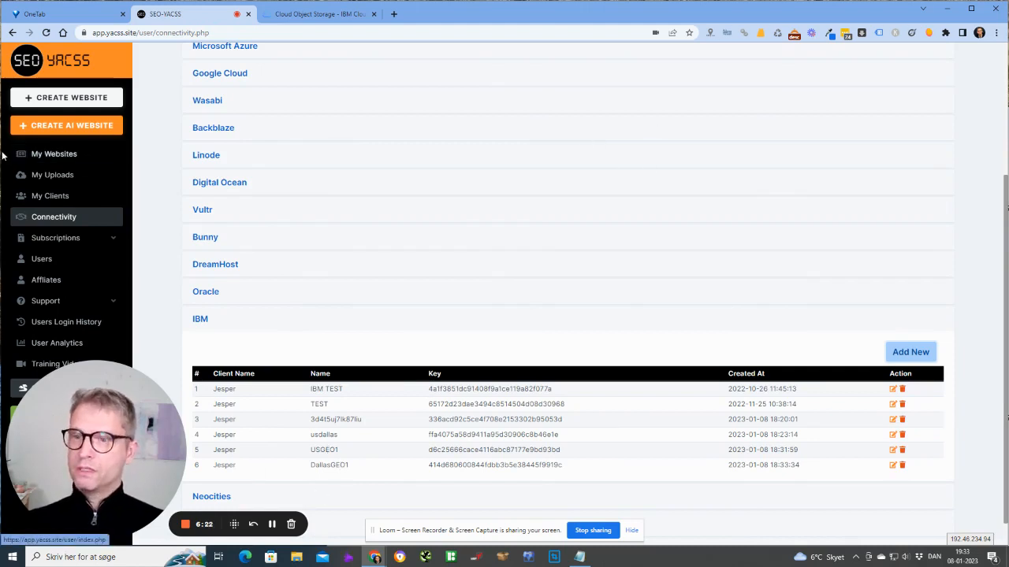
Preview the generated website test1page ibm from My Websites and look through its page.
left_click(57, 155)
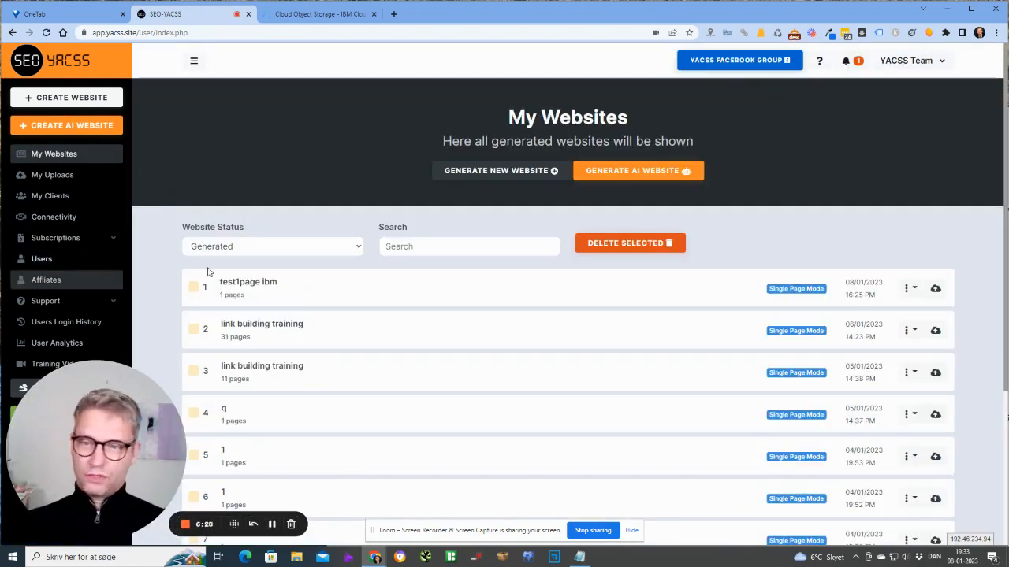
left_click(908, 289)
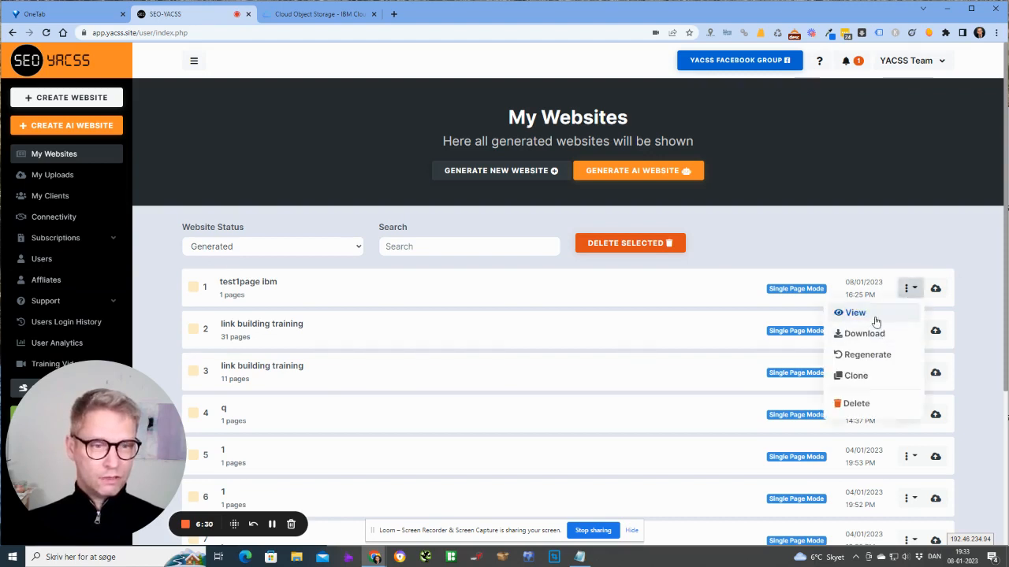
left_click(863, 316)
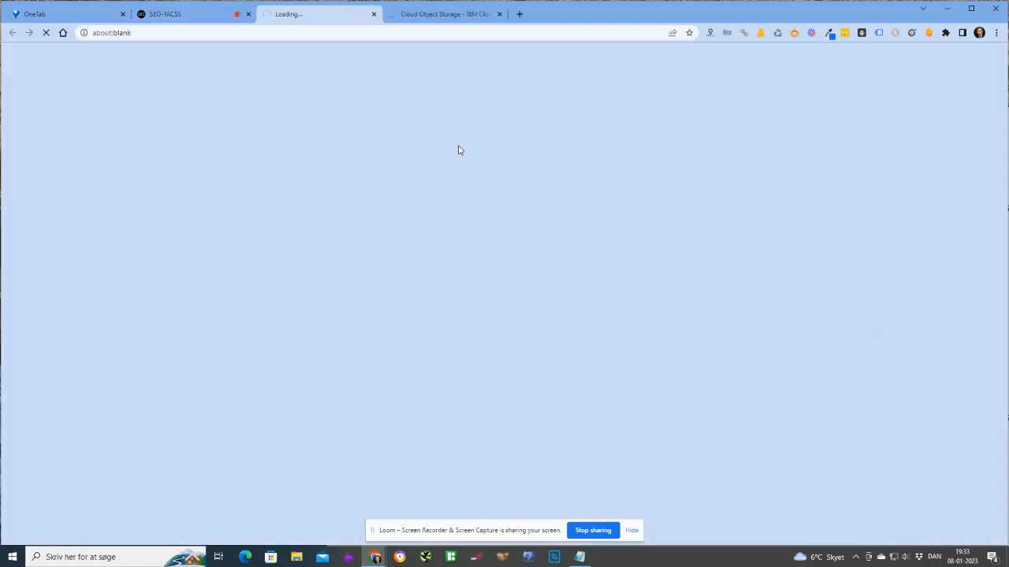
scroll(646, 292, "down", 10)
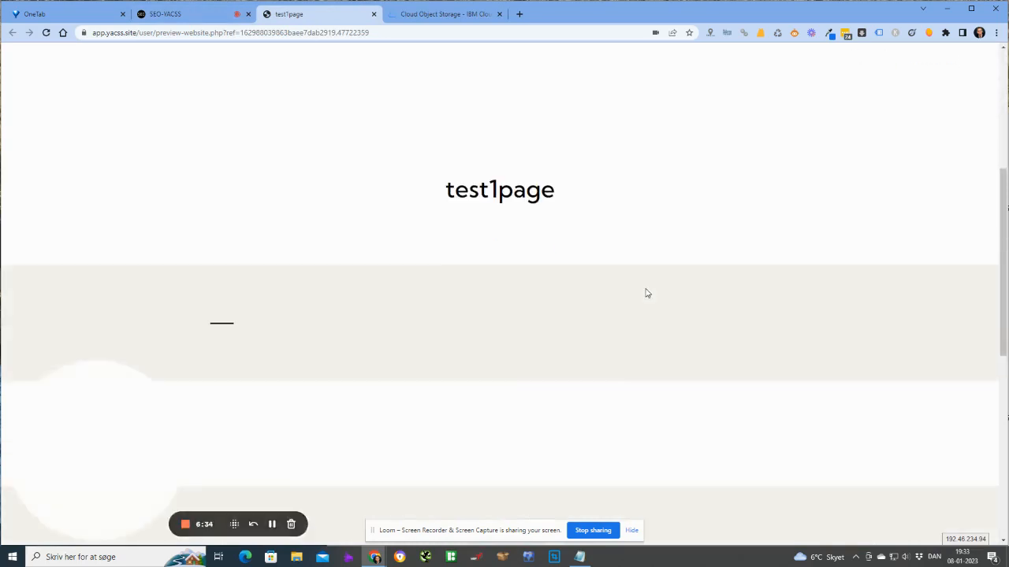
scroll(646, 293, "up", 10)
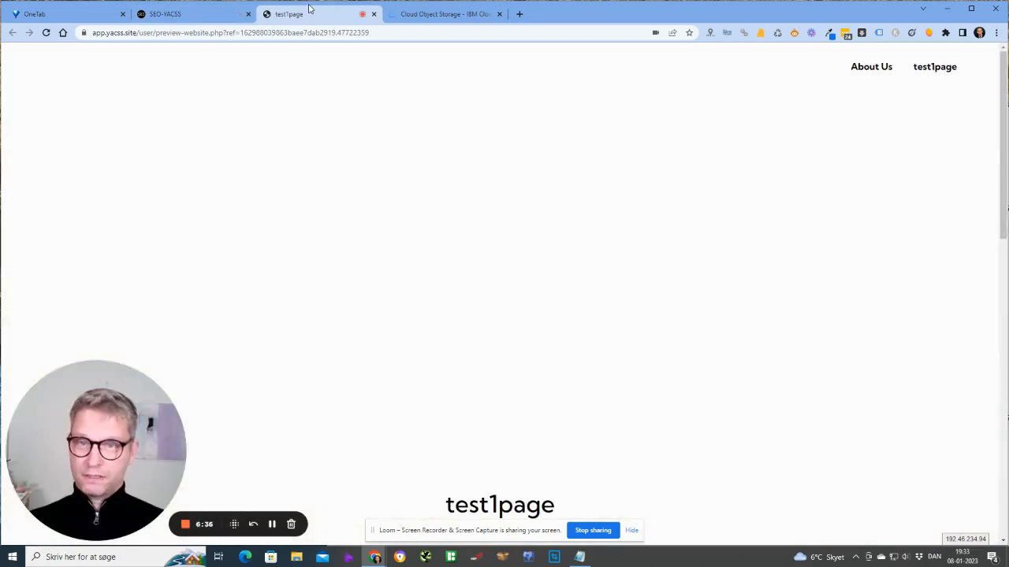
Start an IBM Cloud upload for the test1page ibm website, selecting the client and the USGEO1 account.
left_click(183, 15)
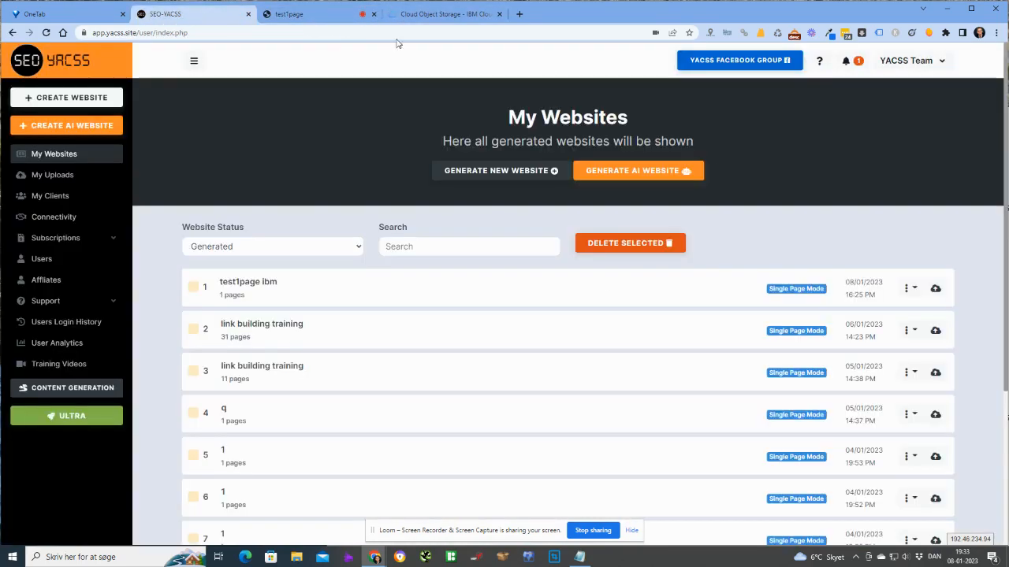
left_click(935, 288)
scroll(816, 332, "down", 2)
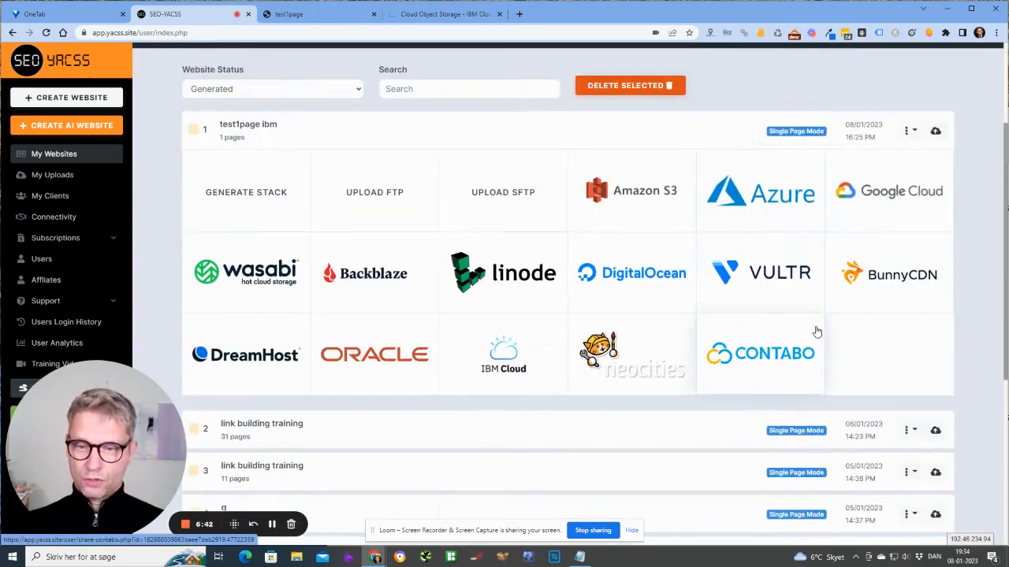
left_click(521, 361)
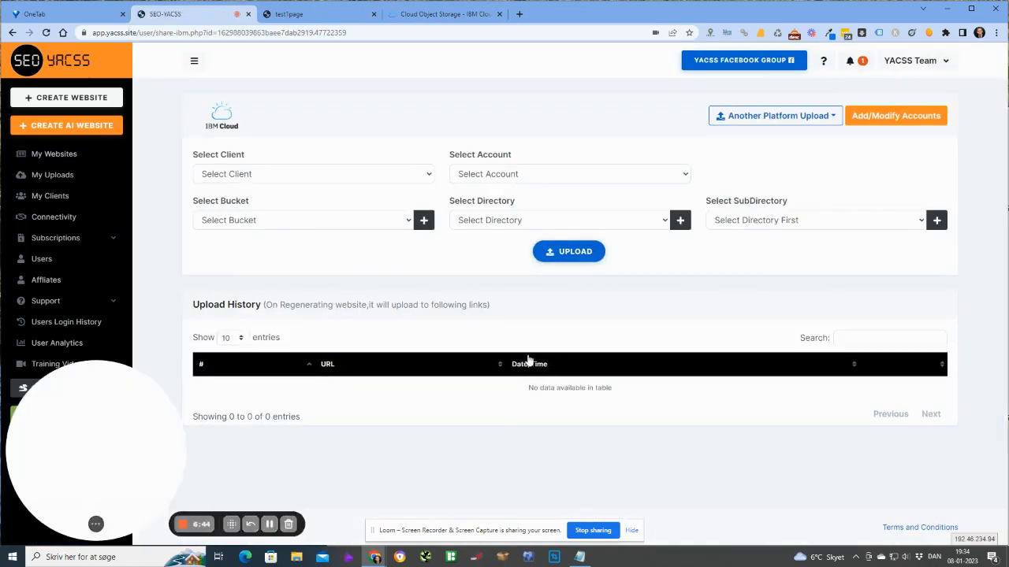
left_click(242, 170)
left_click(237, 198)
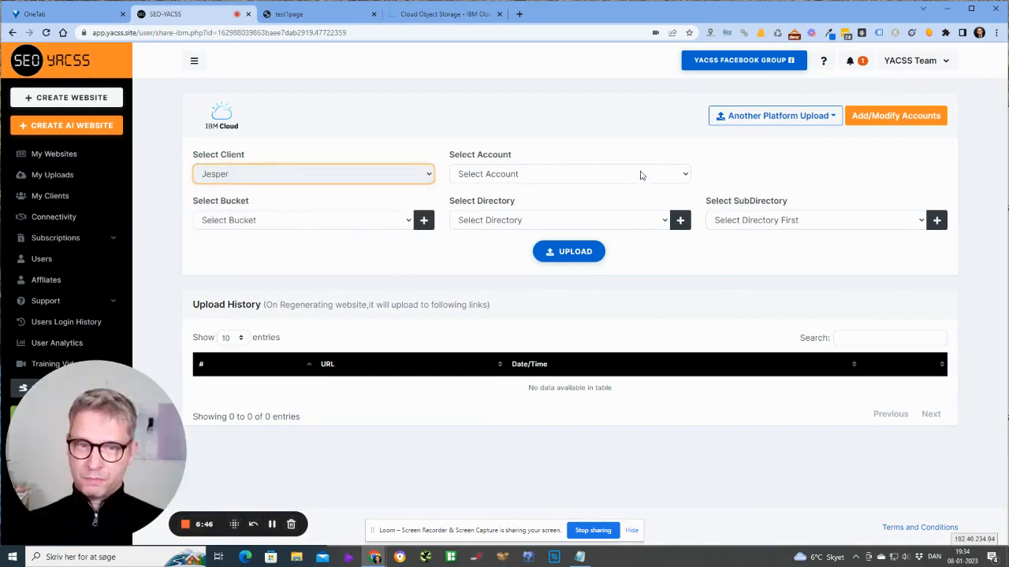
left_click(642, 173)
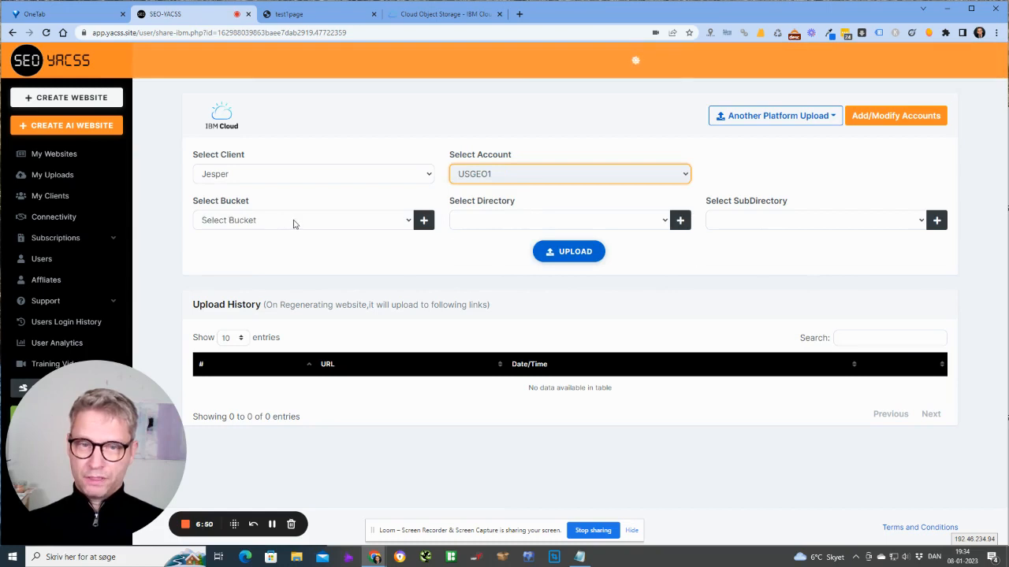
Add a new bucket named yacssstest1 for the USGEO1 upload.
left_click(320, 220)
left_click(319, 221)
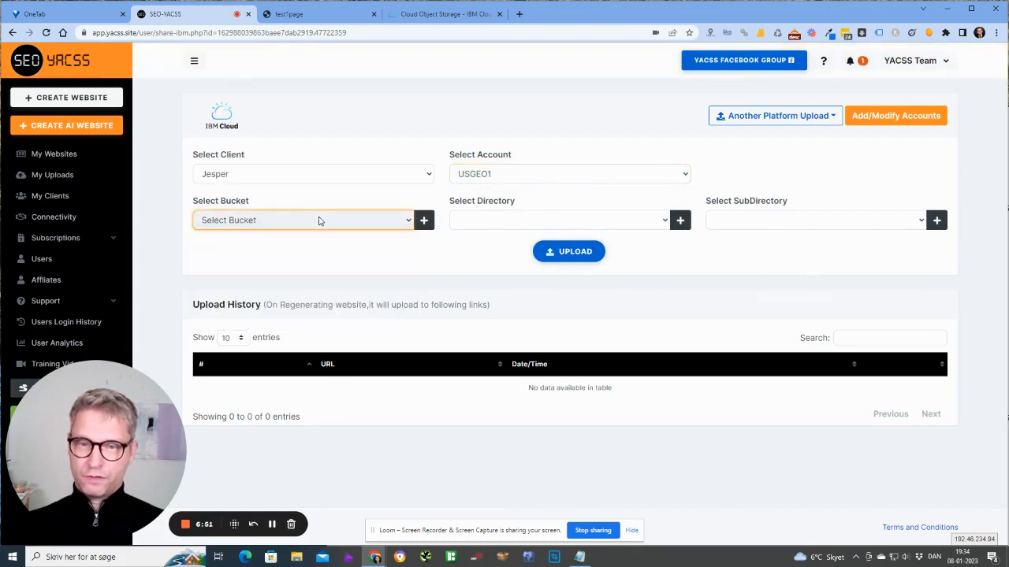
left_click(424, 220)
left_click(450, 297)
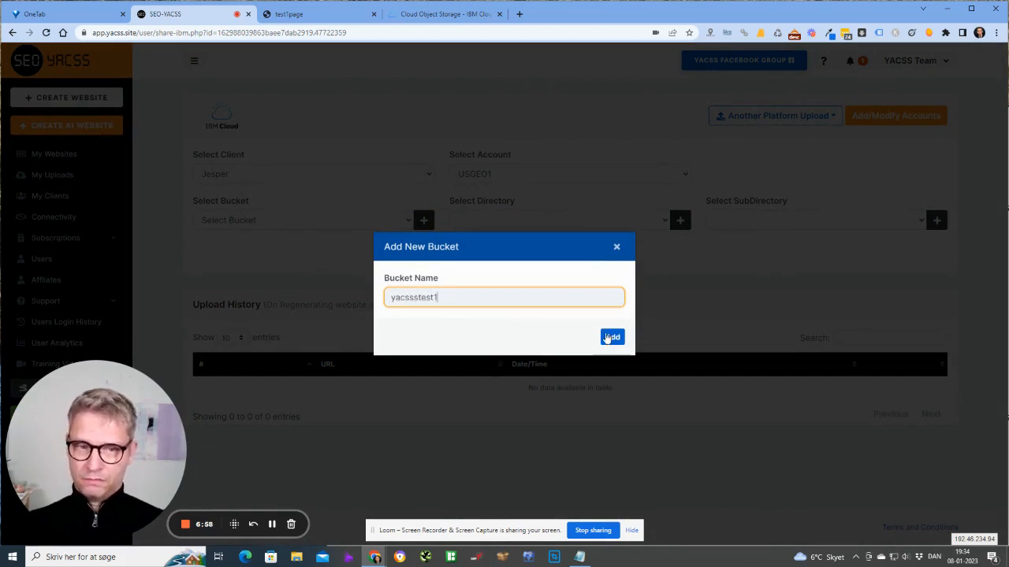
left_click(607, 338)
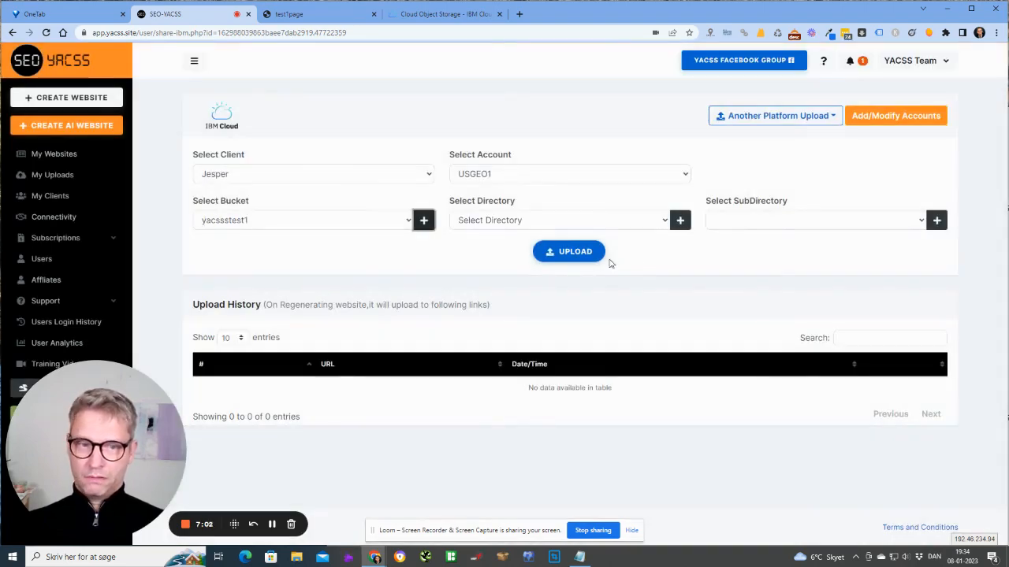
Add a directory named test1 in bucket yacssstest1 and upload the website to it.
left_click(680, 220)
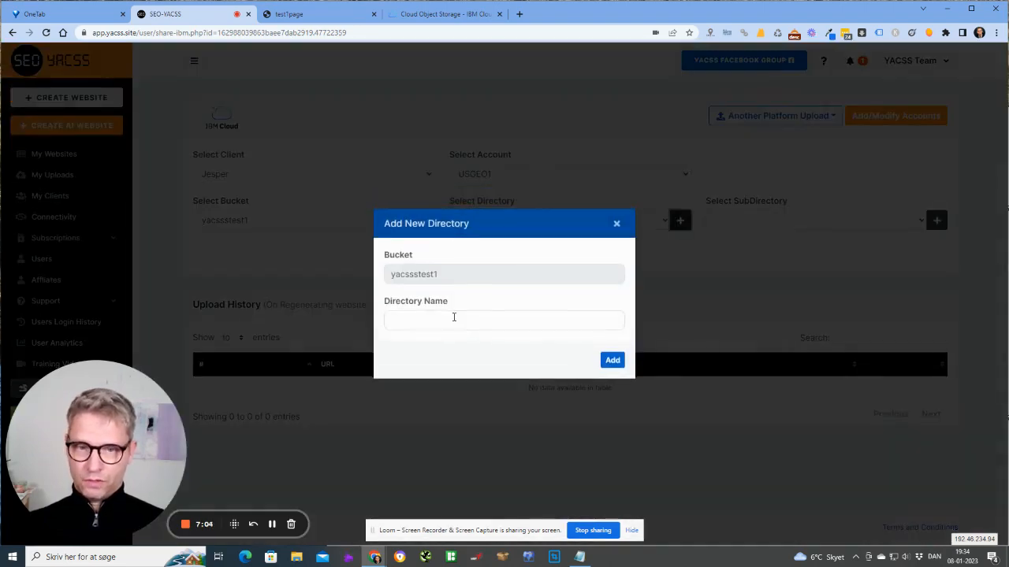
left_click(451, 321)
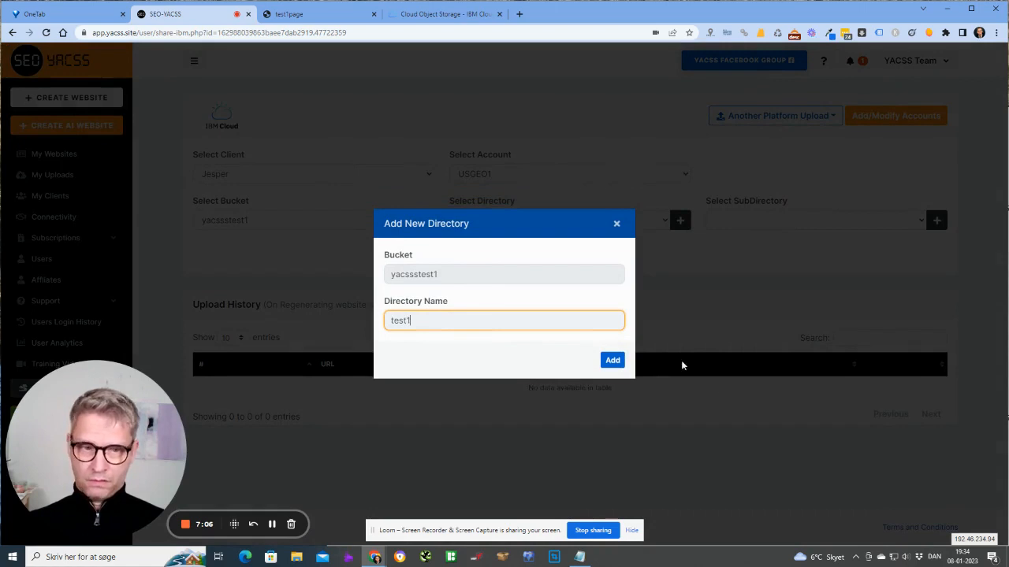
key("Tab")
key("Return")
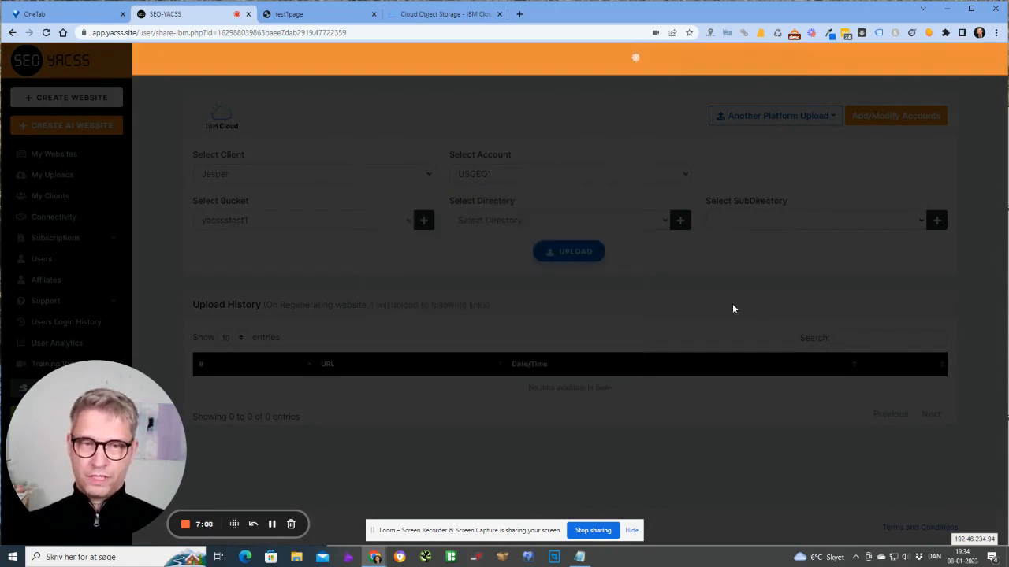
left_click(584, 259)
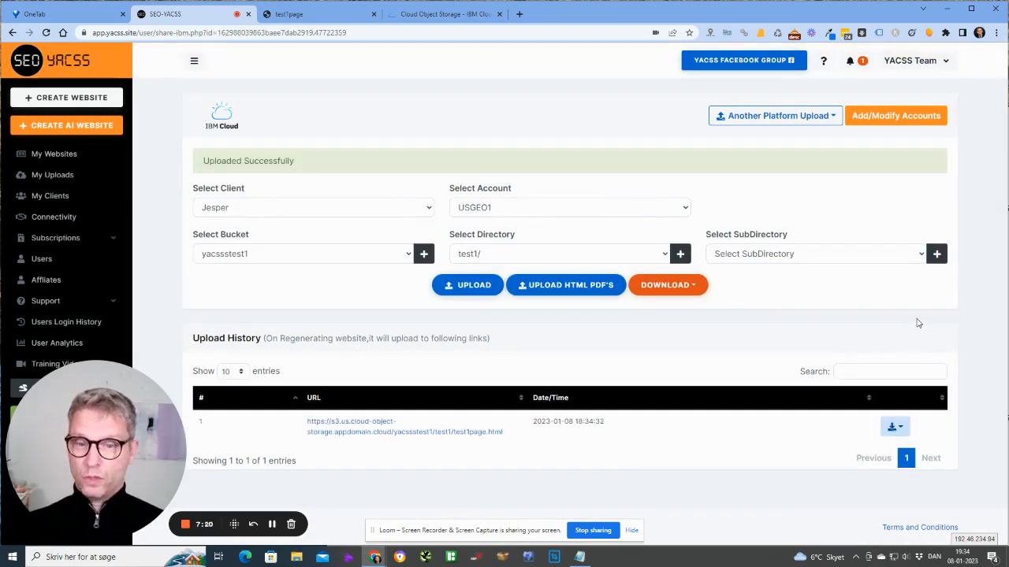
Open the uploaded test1page.html link and sign in to Mangools through its SEO browser extension.
left_click(364, 433)
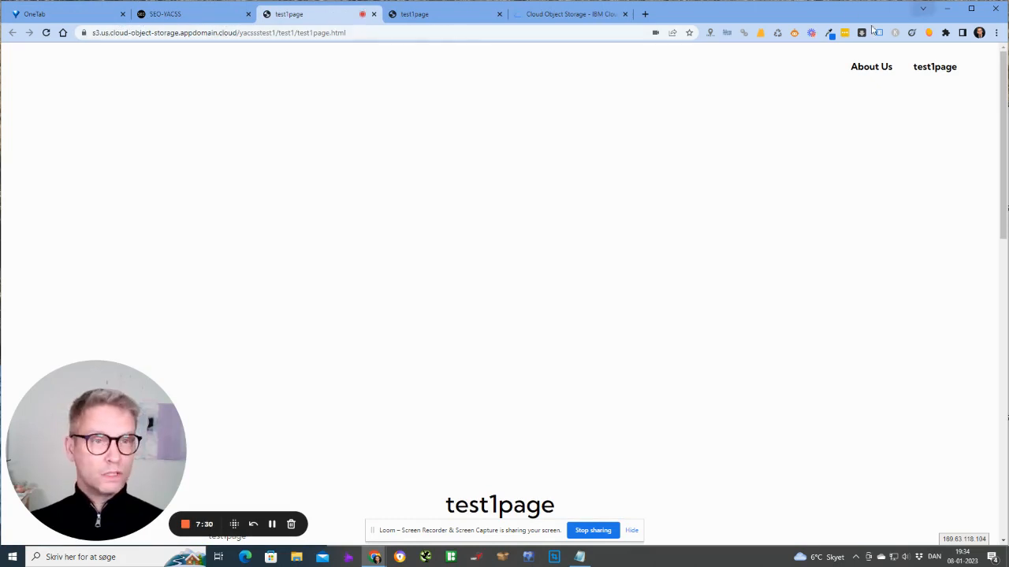
left_click(930, 33)
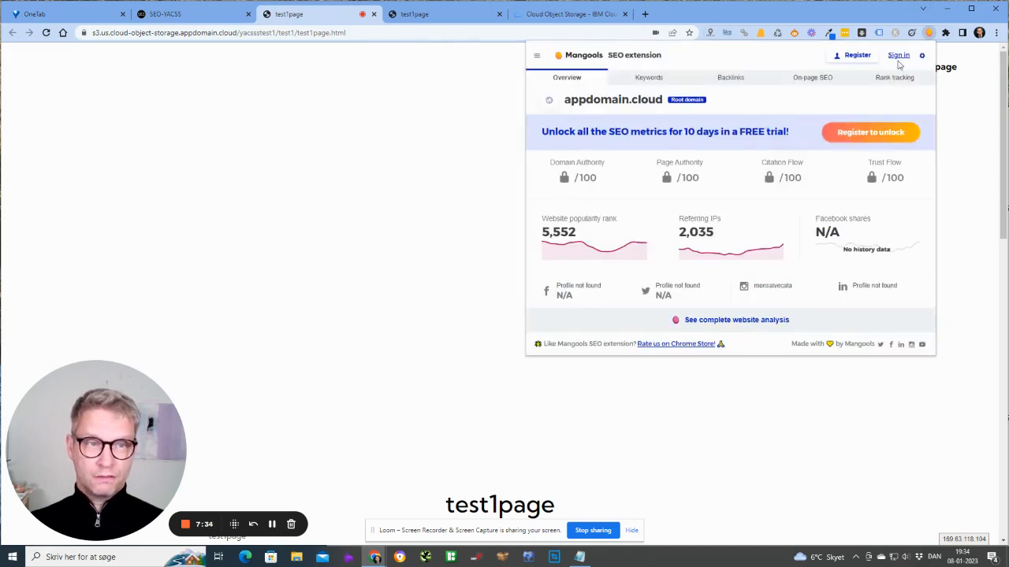
left_click(899, 56)
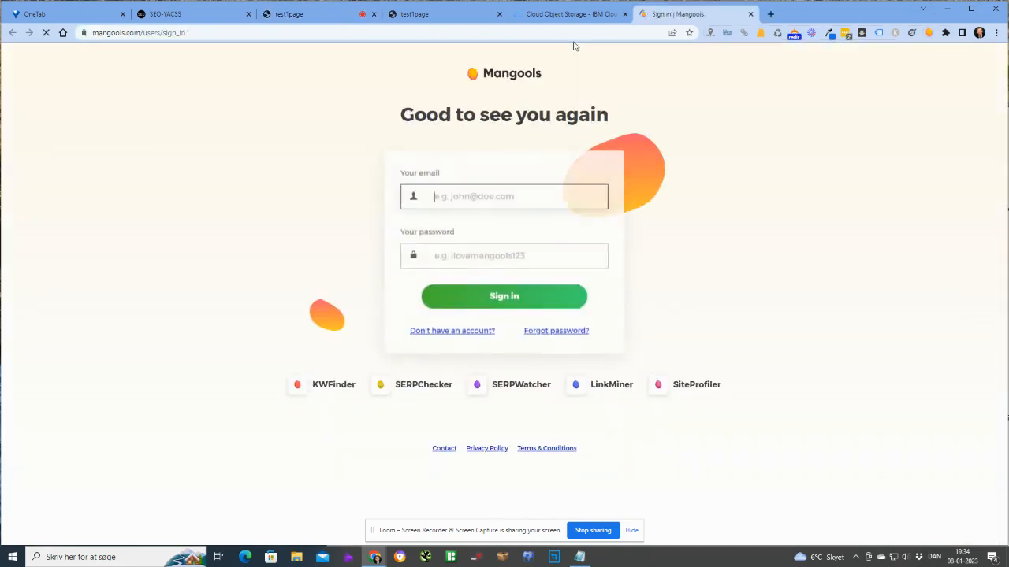
left_click(544, 303)
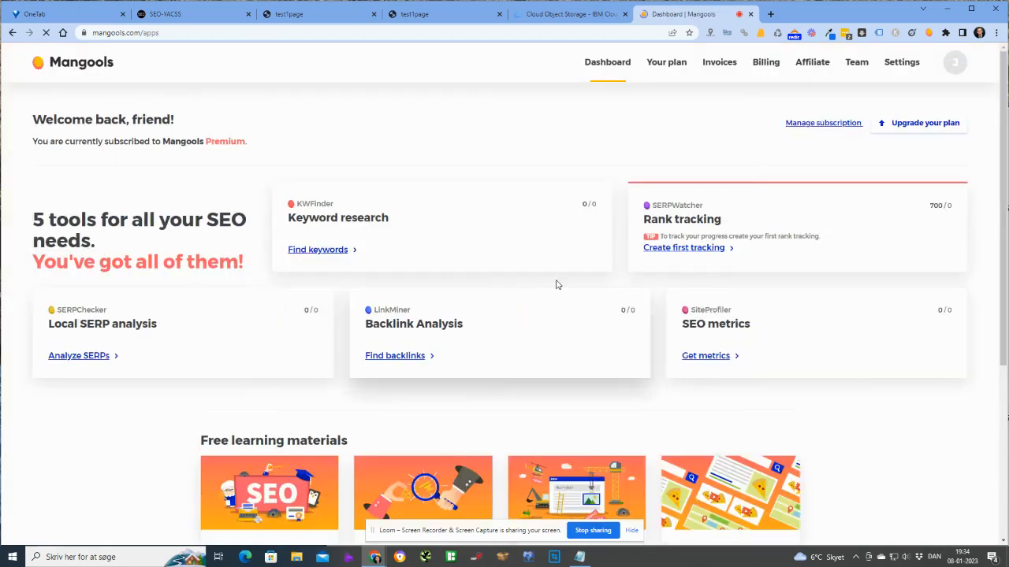
left_click(567, 14)
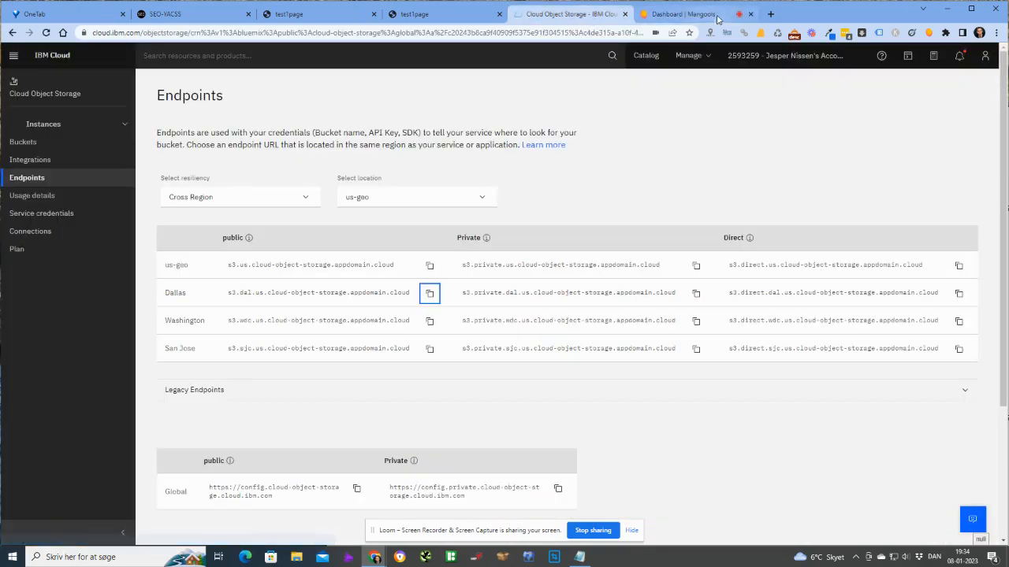
left_click(700, 18)
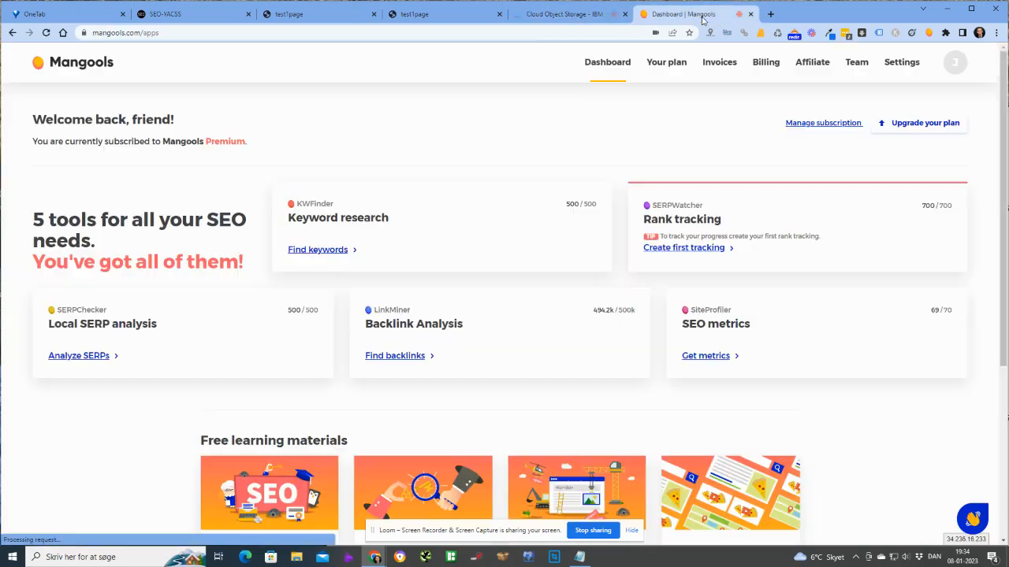
Examine the Domain Authority and Page Authority for the exact URL of the uploaded test1page in the Mangools extension.
left_click(430, 15)
left_click(294, 14)
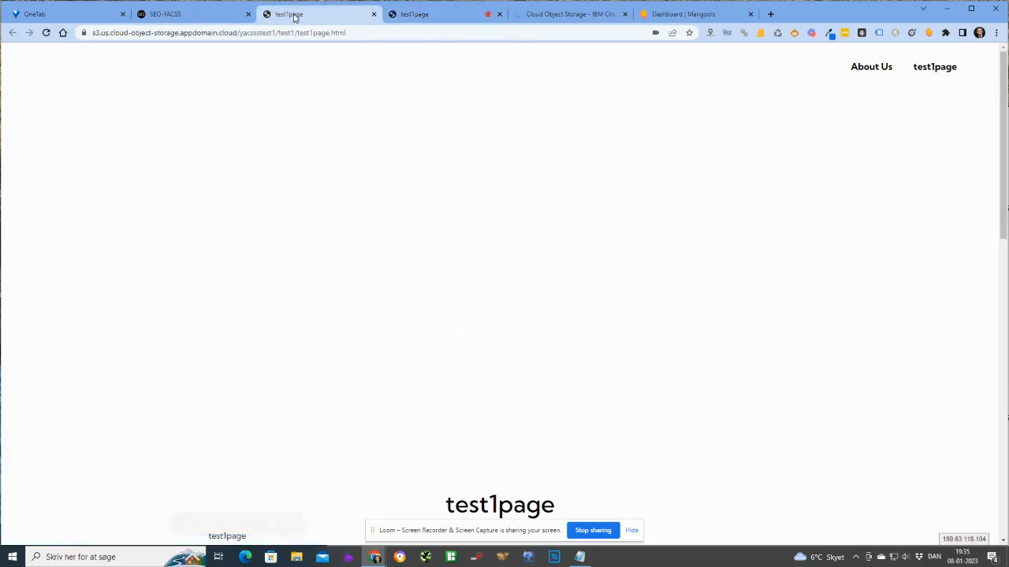
left_click(928, 32)
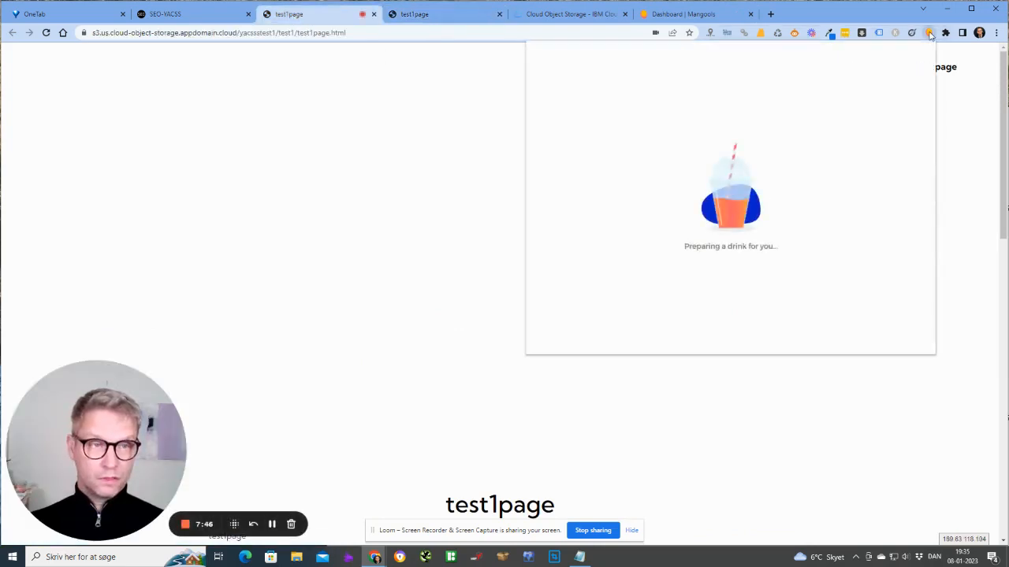
left_click(902, 99)
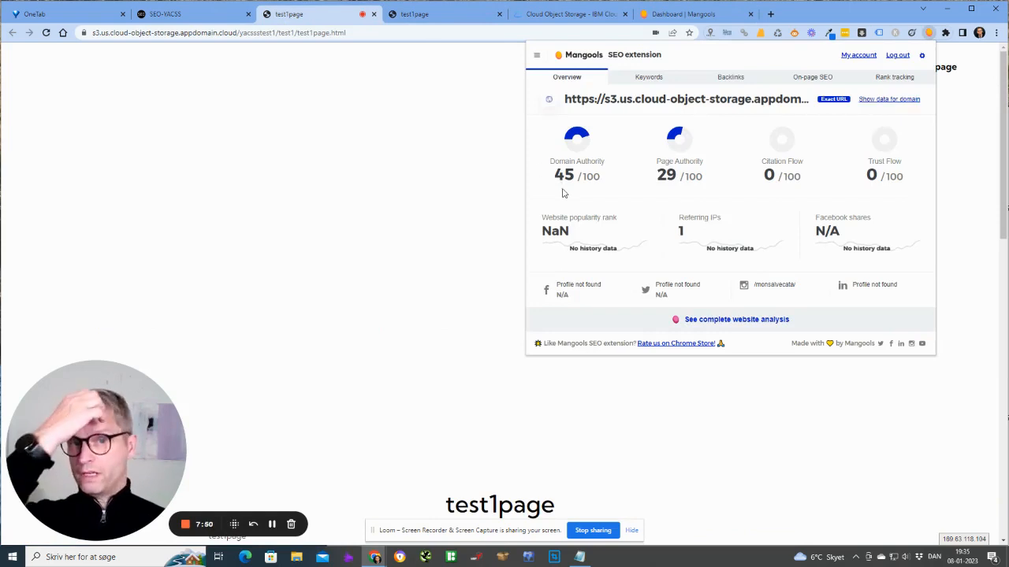
left_click_drag(554, 175, 583, 177)
left_click_drag(657, 177, 676, 179)
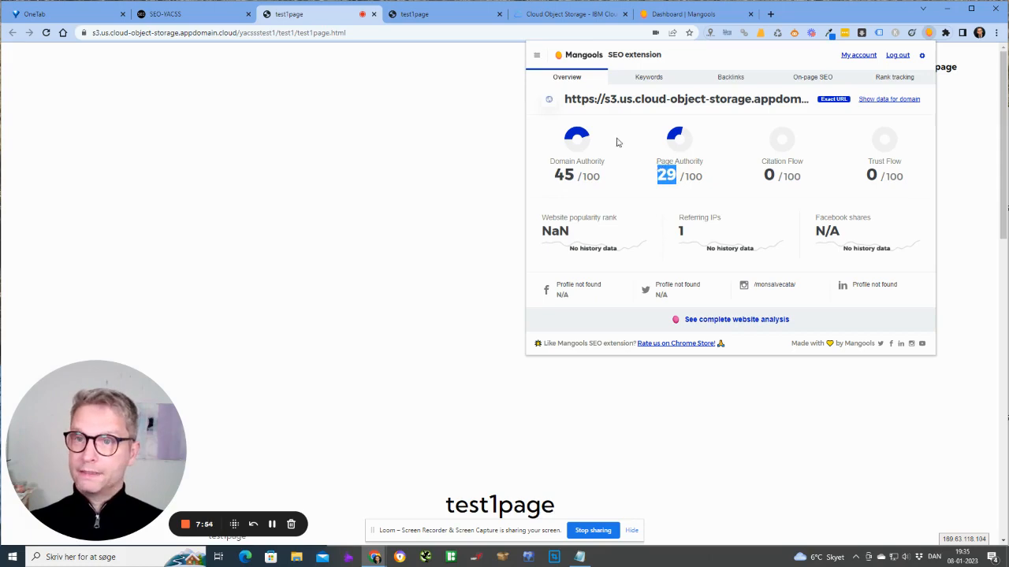
Return to SEO-YACSS and open the IBM Cloud upload page for the test1page ibm website from My Websites.
left_click(193, 13)
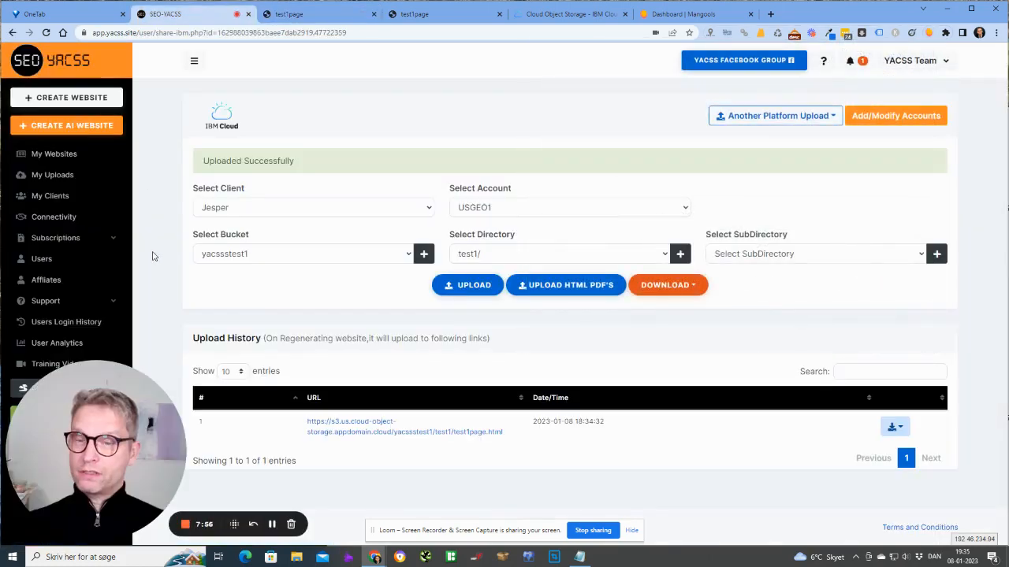
left_click(78, 155)
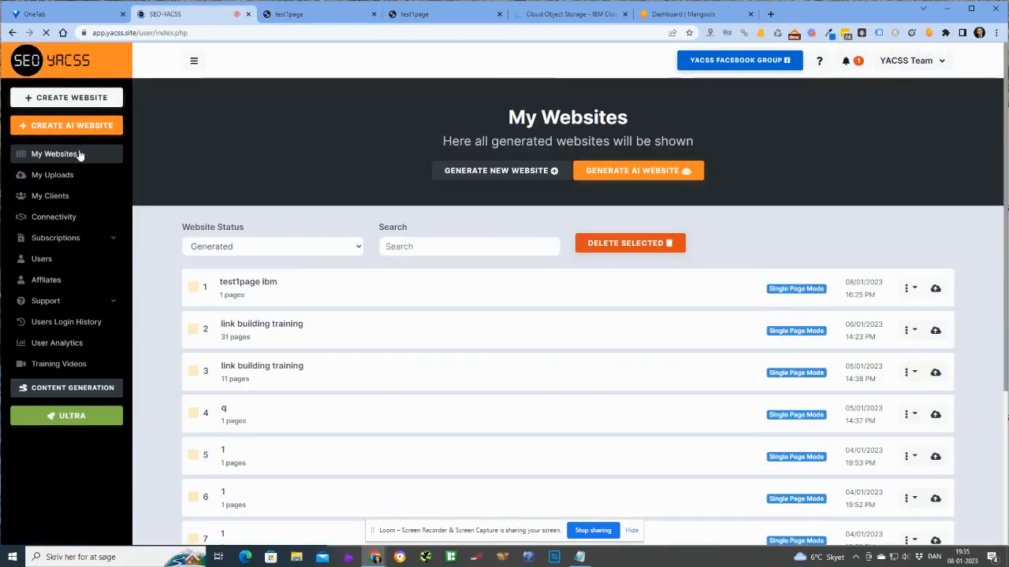
left_click(935, 289)
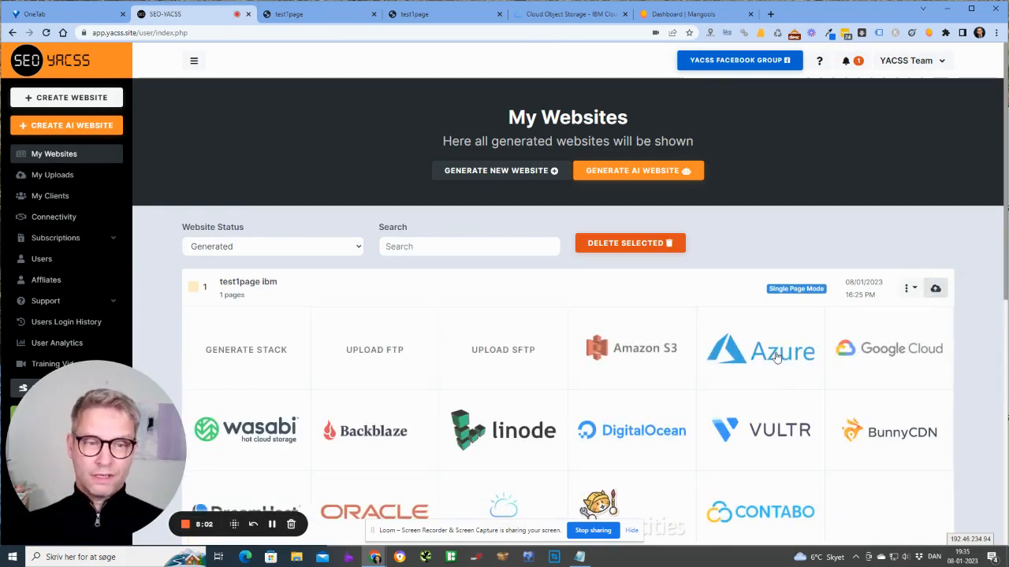
scroll(358, 514, "down", 3)
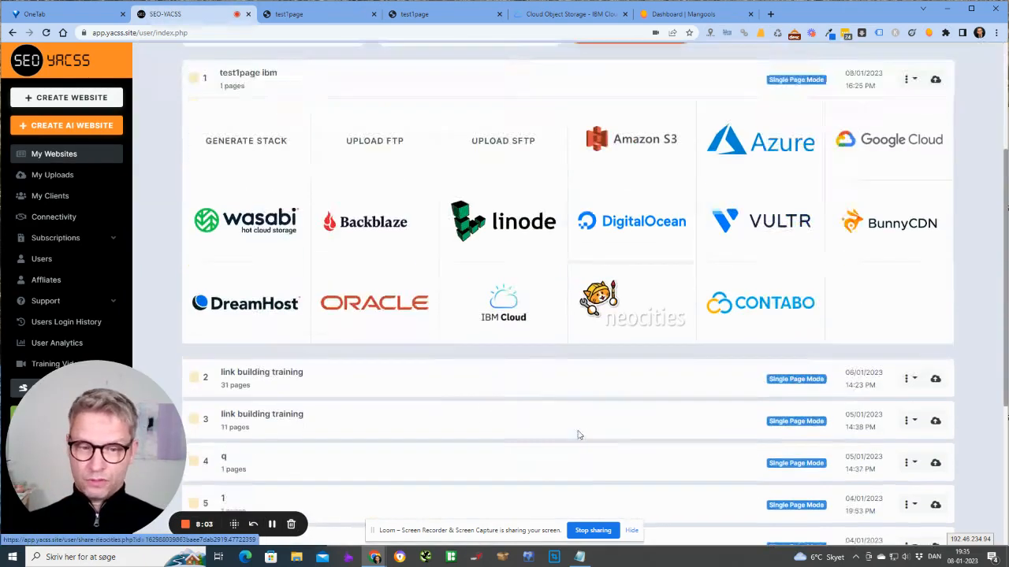
left_click(507, 318)
Choose the client, the DallasGEO1 account and the yacssstest1 bucket for the IBM Cloud upload.
left_click(344, 171)
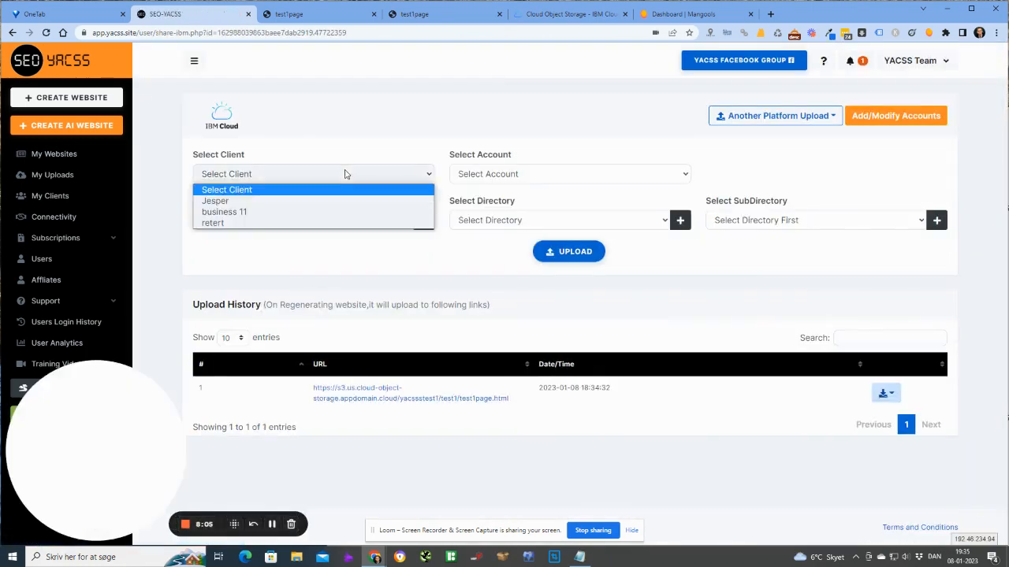
left_click(318, 200)
left_click(554, 174)
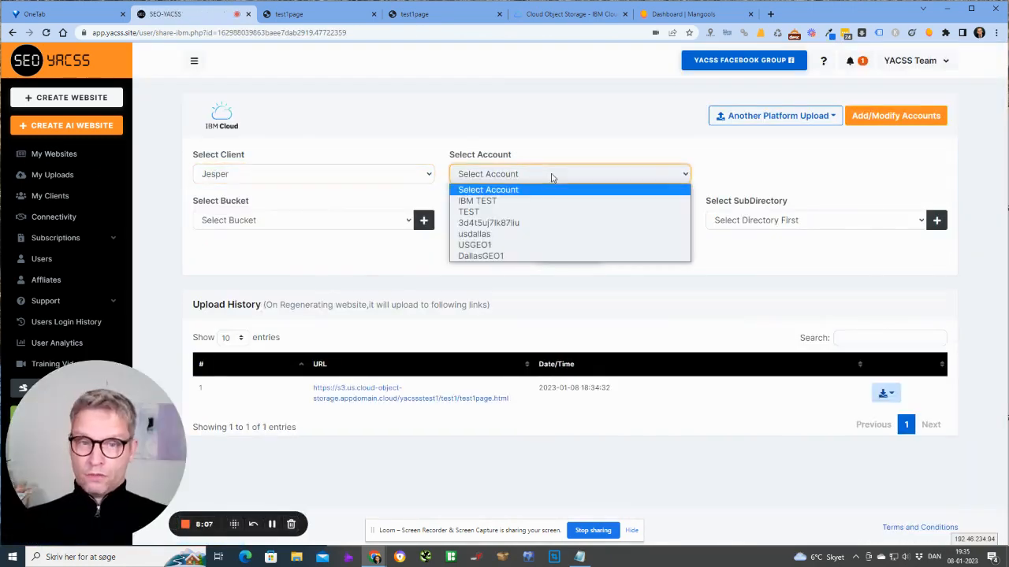
left_click(519, 255)
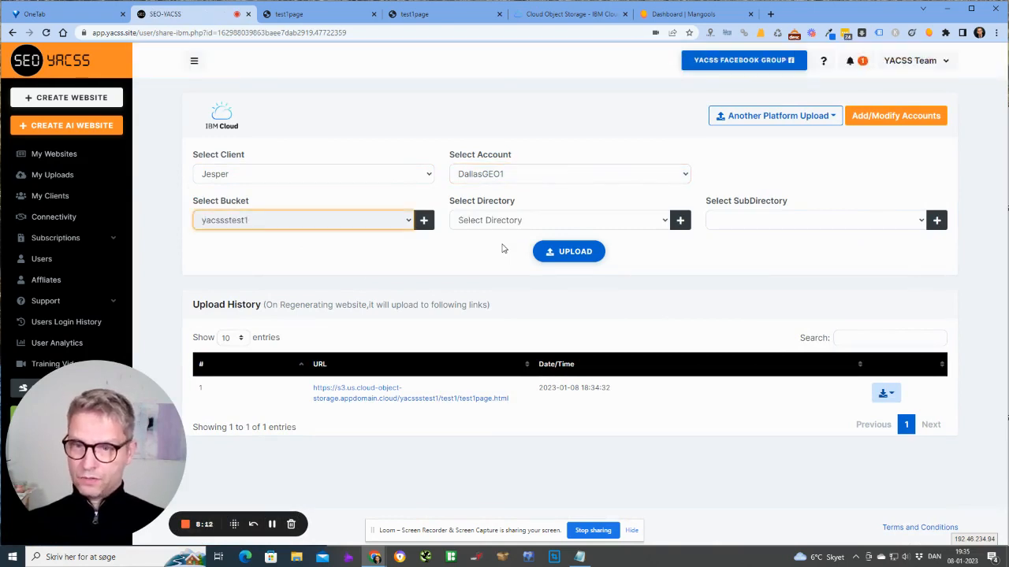
Add a directory named test2 in bucket yacssstest1 and upload the website to it.
left_click(554, 221)
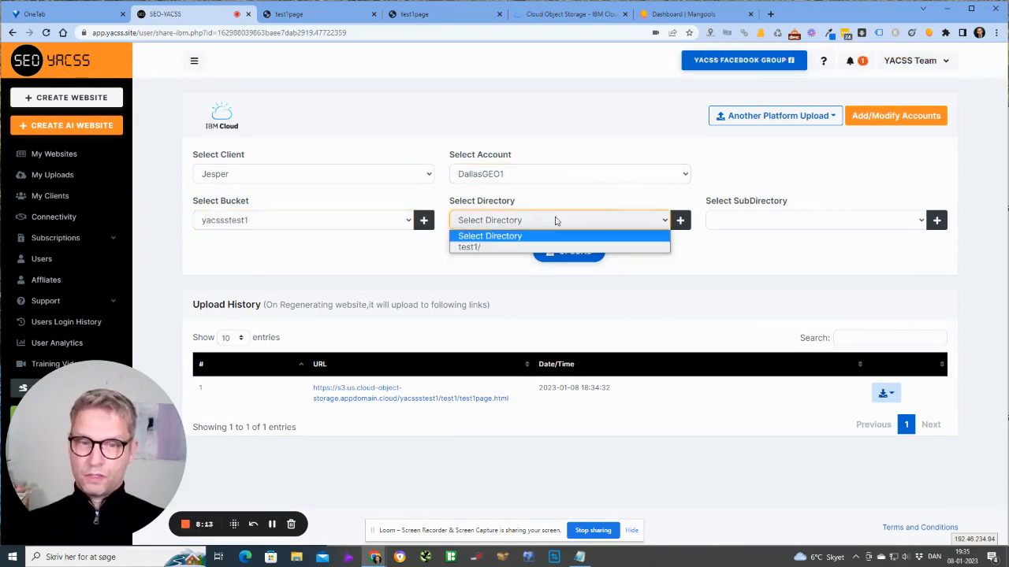
left_click(682, 222)
left_click(423, 321)
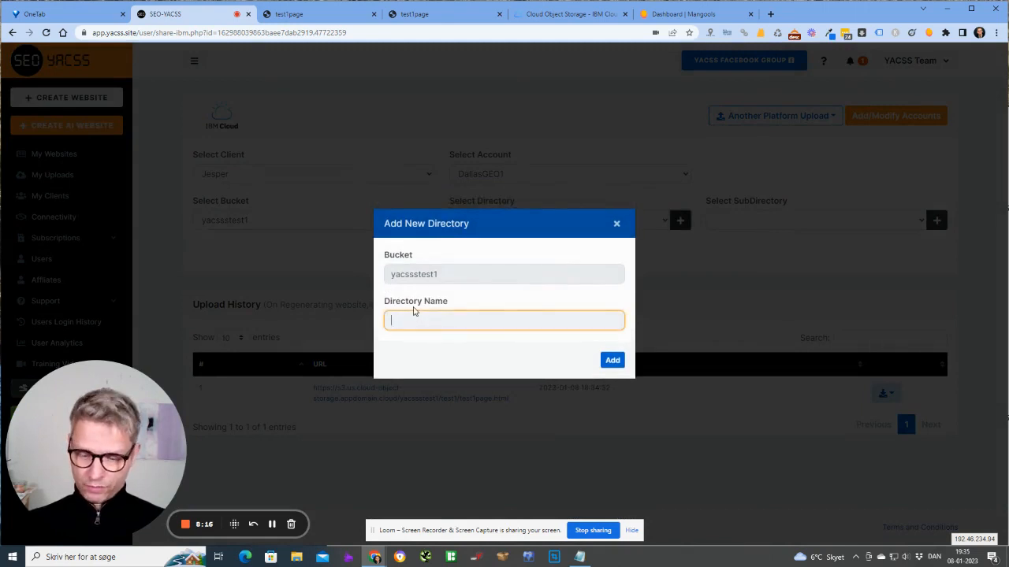
left_click(612, 361)
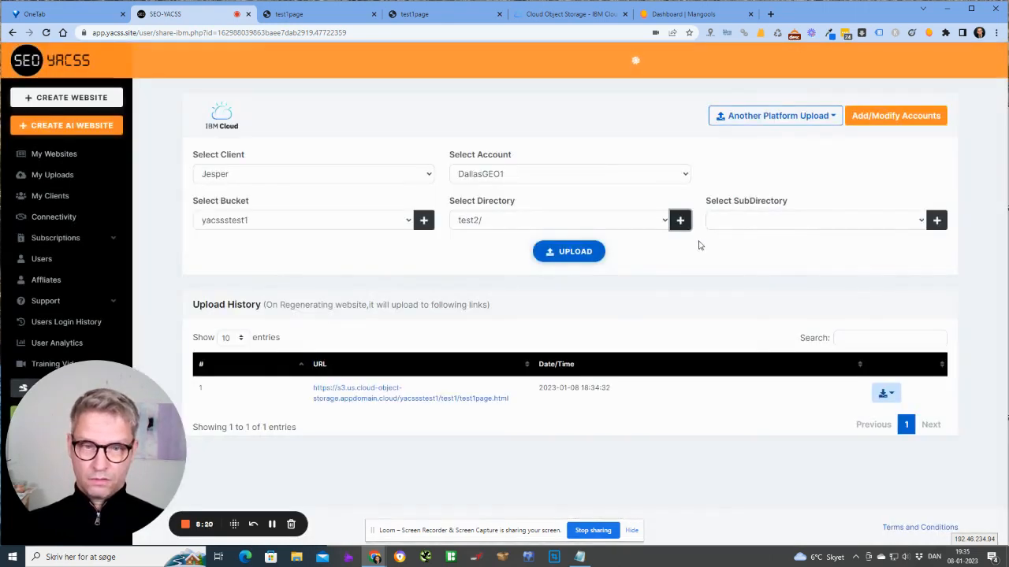
left_click(566, 249)
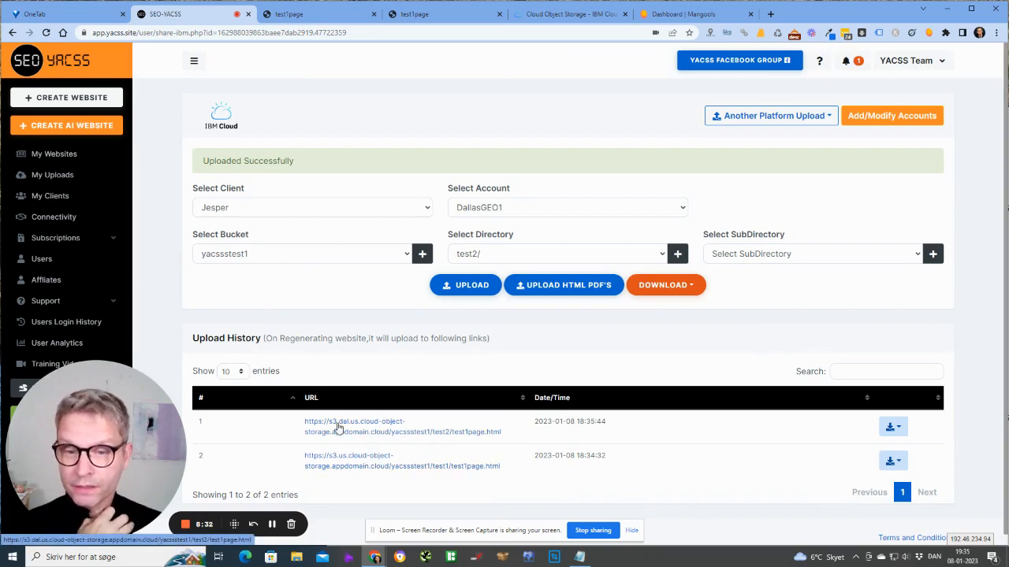
Open the uploaded test2/test1page.html link and check its exact-URL Domain Authority and Page Authority in the Mangools extension.
left_click(341, 428)
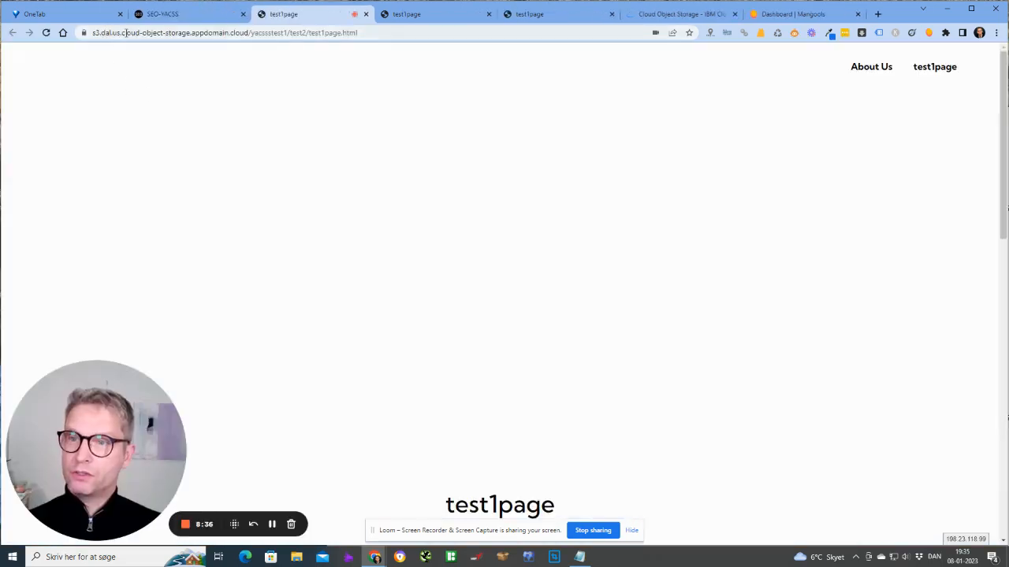
left_click(929, 33)
left_click(881, 101)
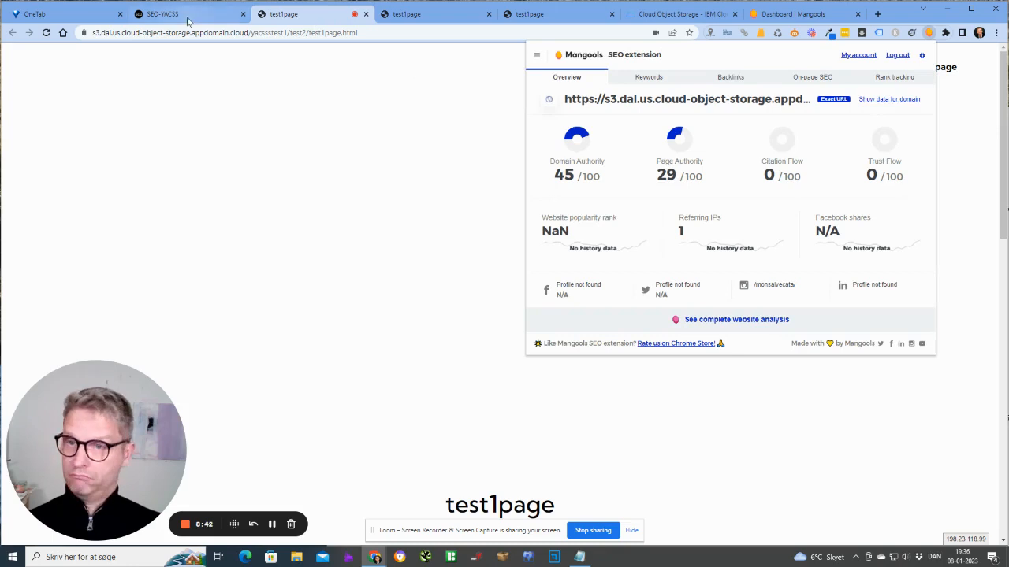
Check the Mangools metrics of the test1 upload, compare its URL with the test2 upload's, and return to SEO-YACSS.
left_click(451, 14)
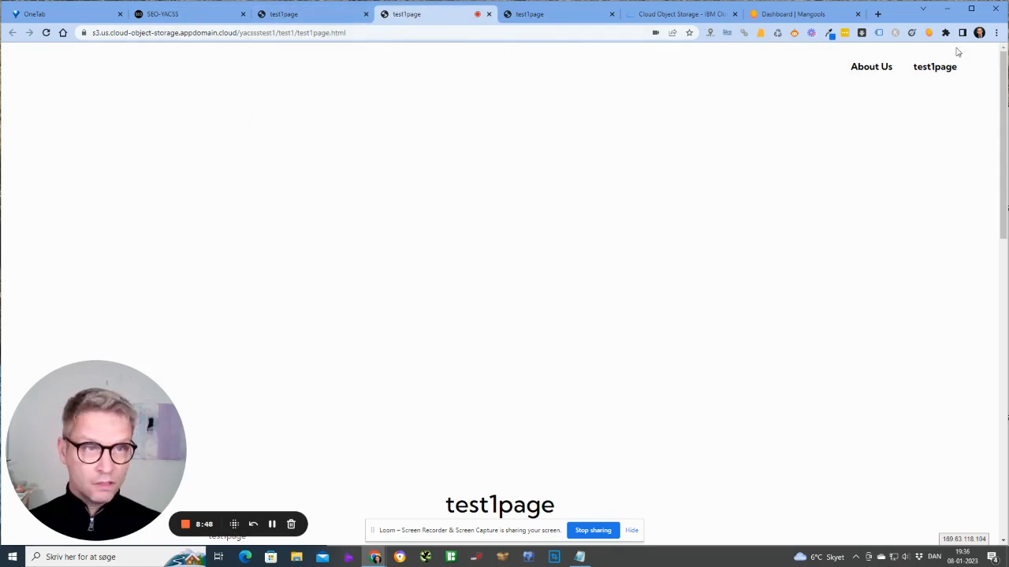
left_click(929, 32)
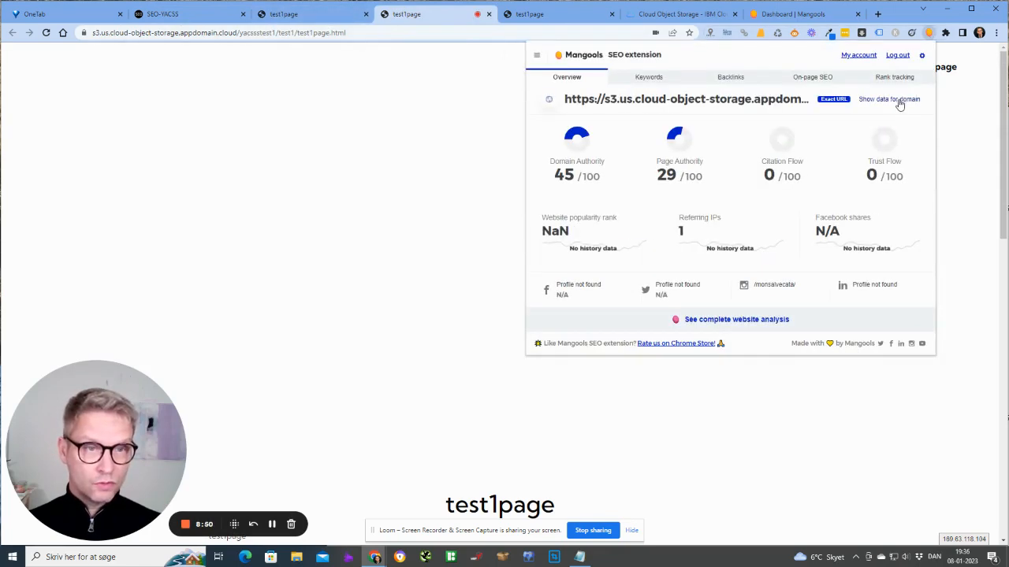
left_click(307, 19)
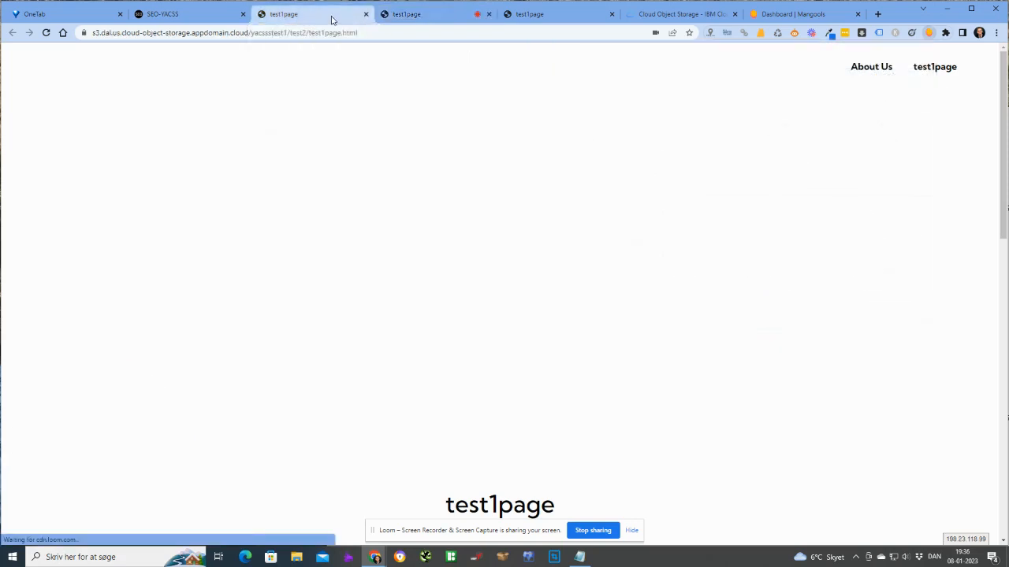
left_click(451, 19)
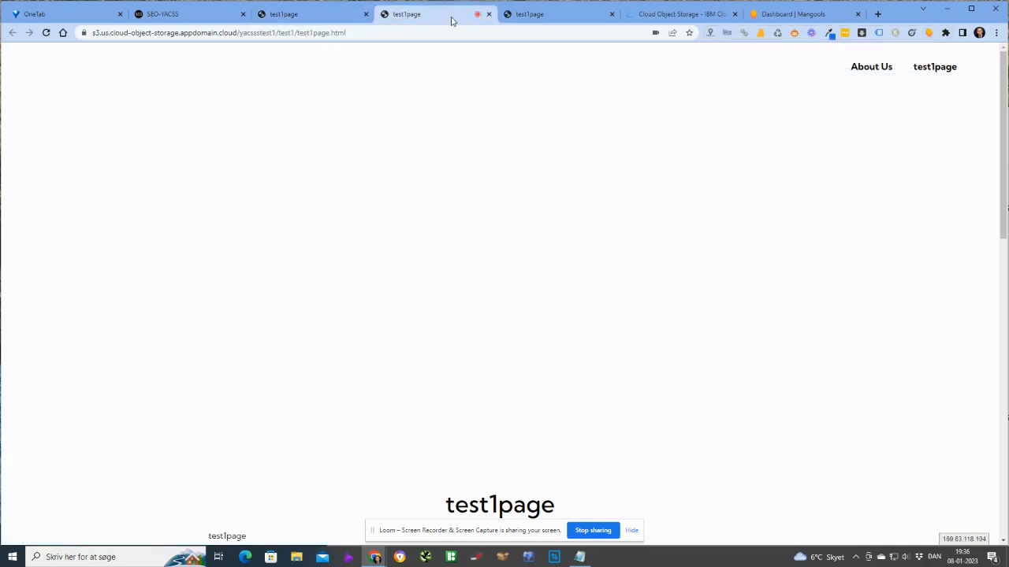
left_click(290, 15)
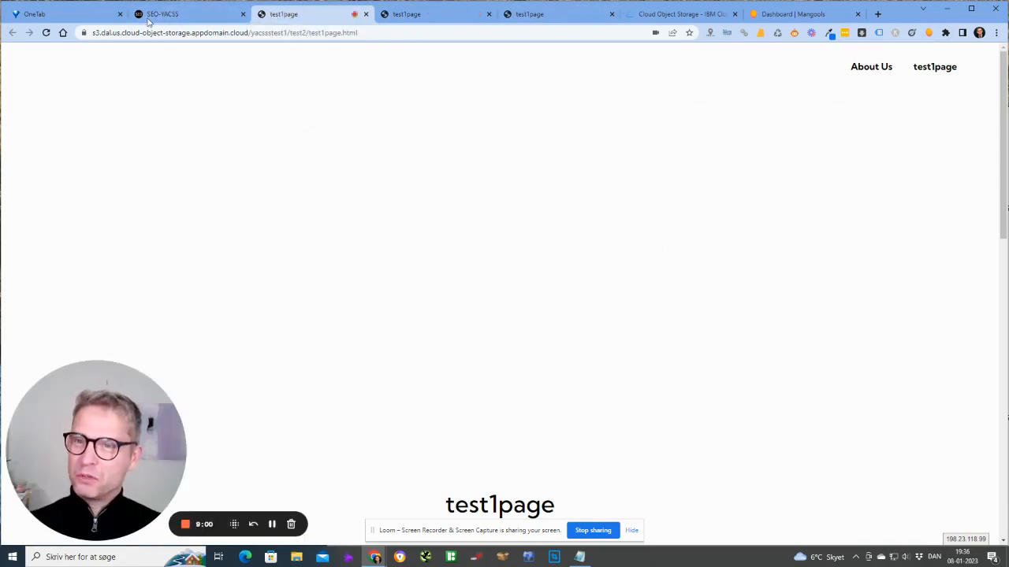
left_click(193, 15)
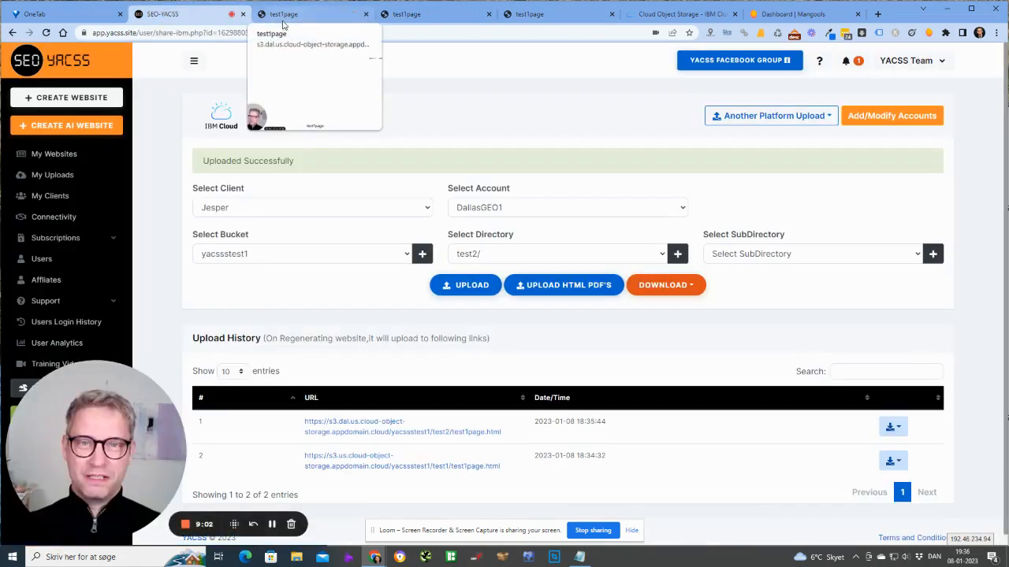